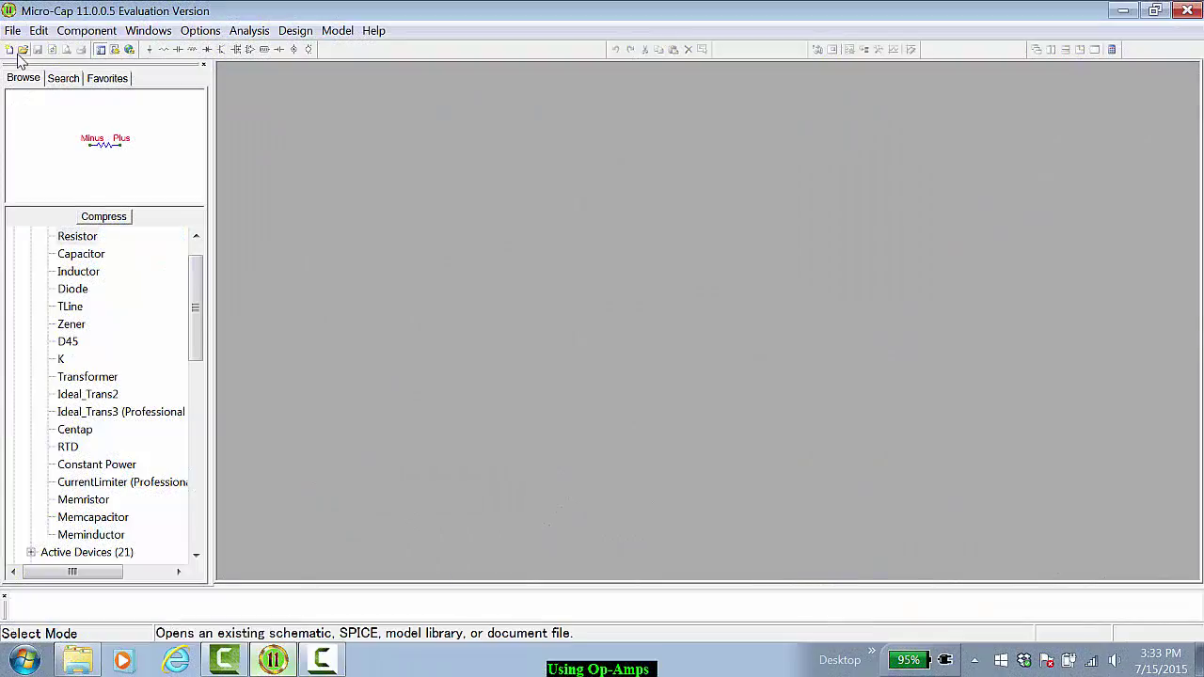
# Create a blank schematic, place an LF351 op-amp, and accept the automatically added power supplies.
pyautogui.click(8, 49)
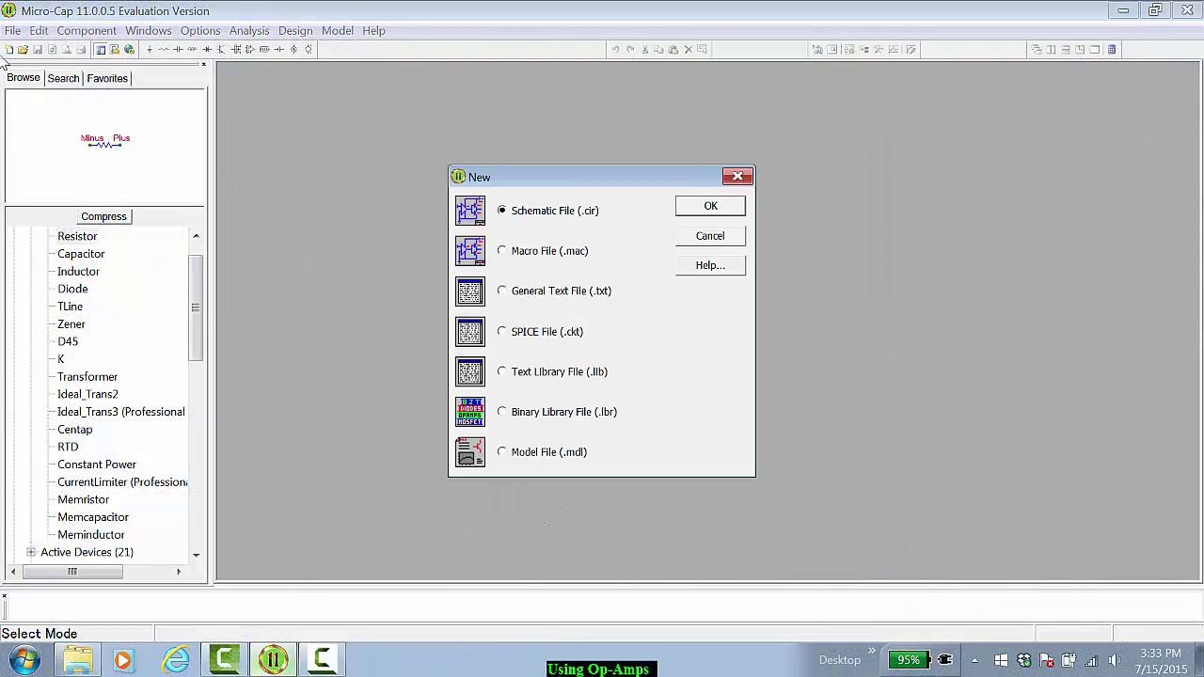
pyautogui.click(719, 206)
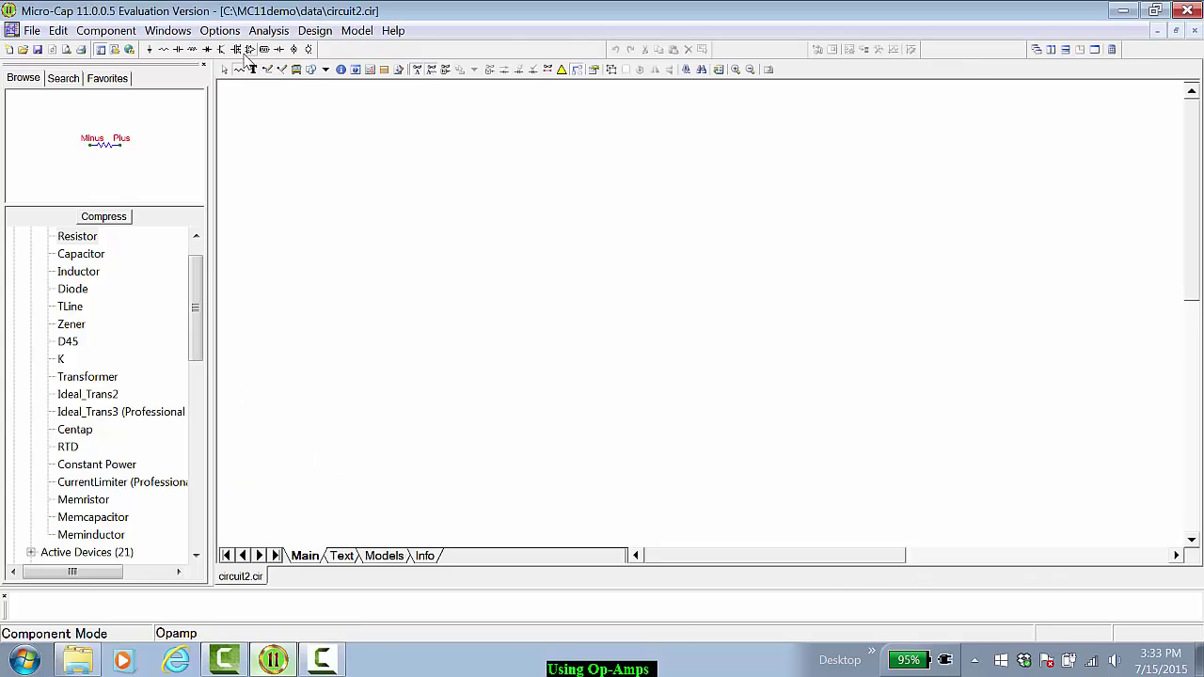
pyautogui.click(246, 55)
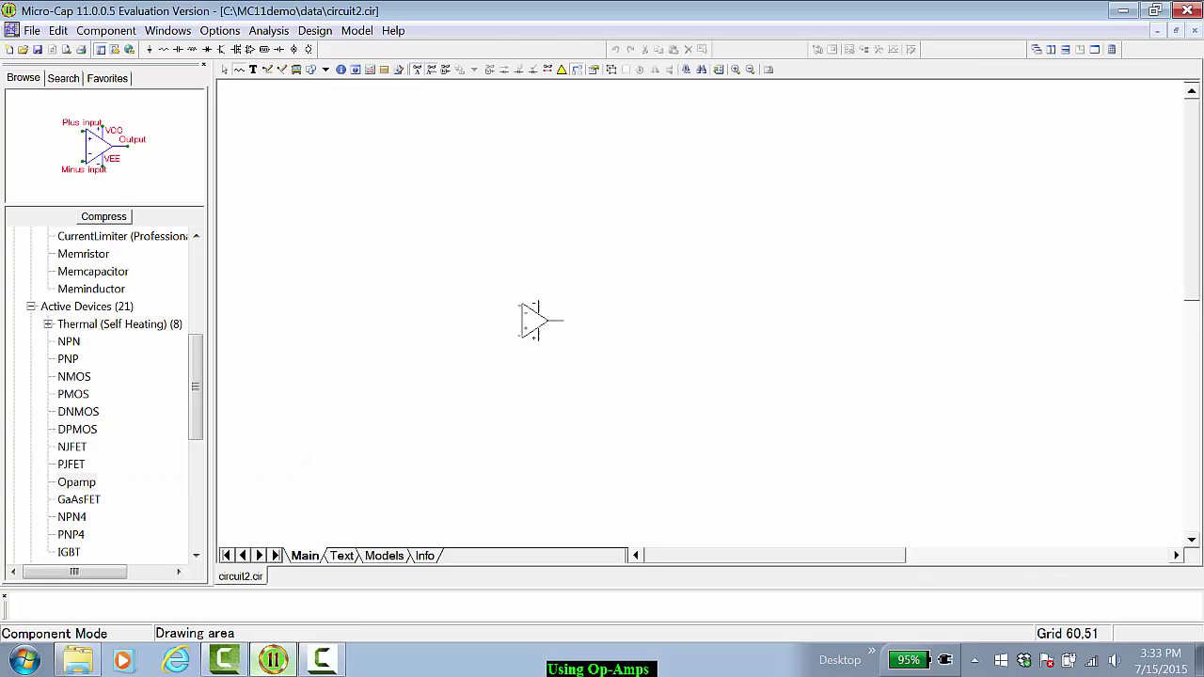
pyautogui.click(583, 250)
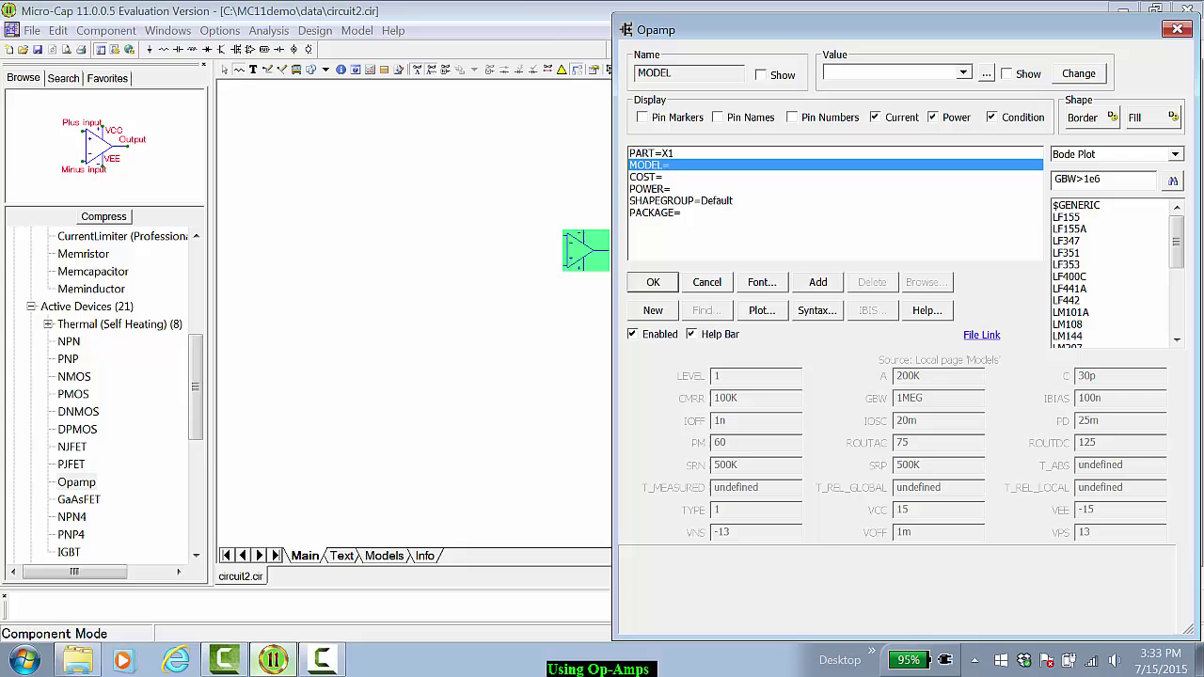
pyautogui.click(1065, 253)
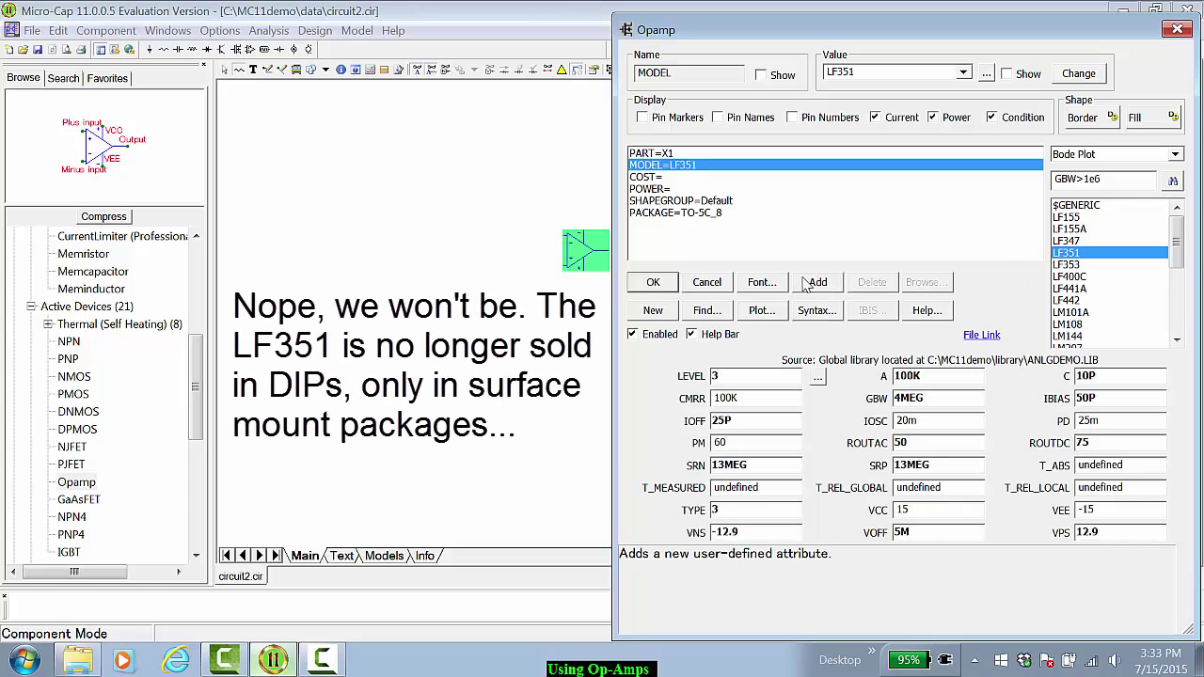
pyautogui.click(655, 292)
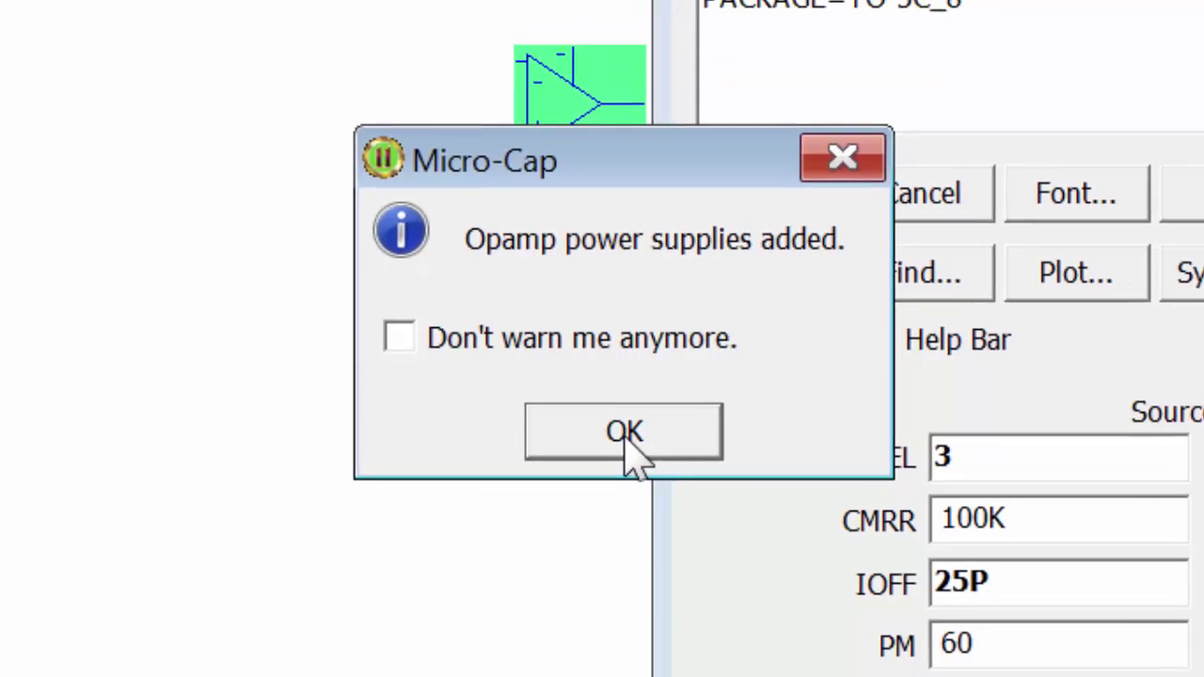
pyautogui.click(639, 474)
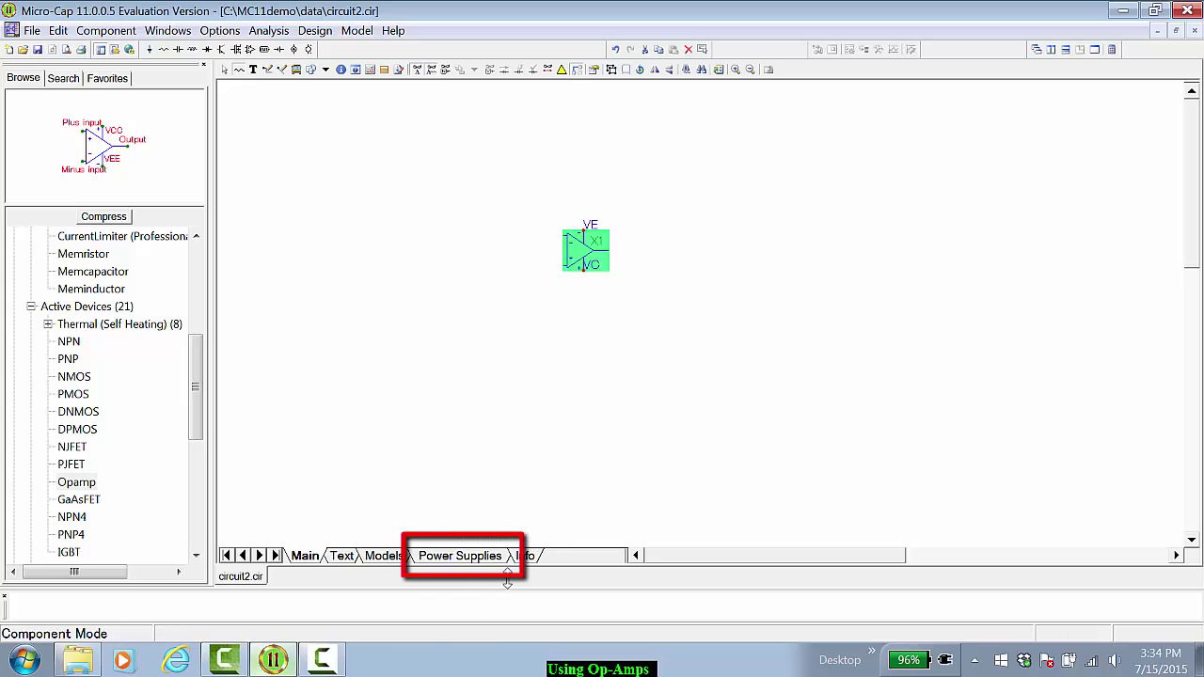
# On the Power Supplies page, set battery V1 to 5 V and V2 to -5 V.
pyautogui.click(226, 73)
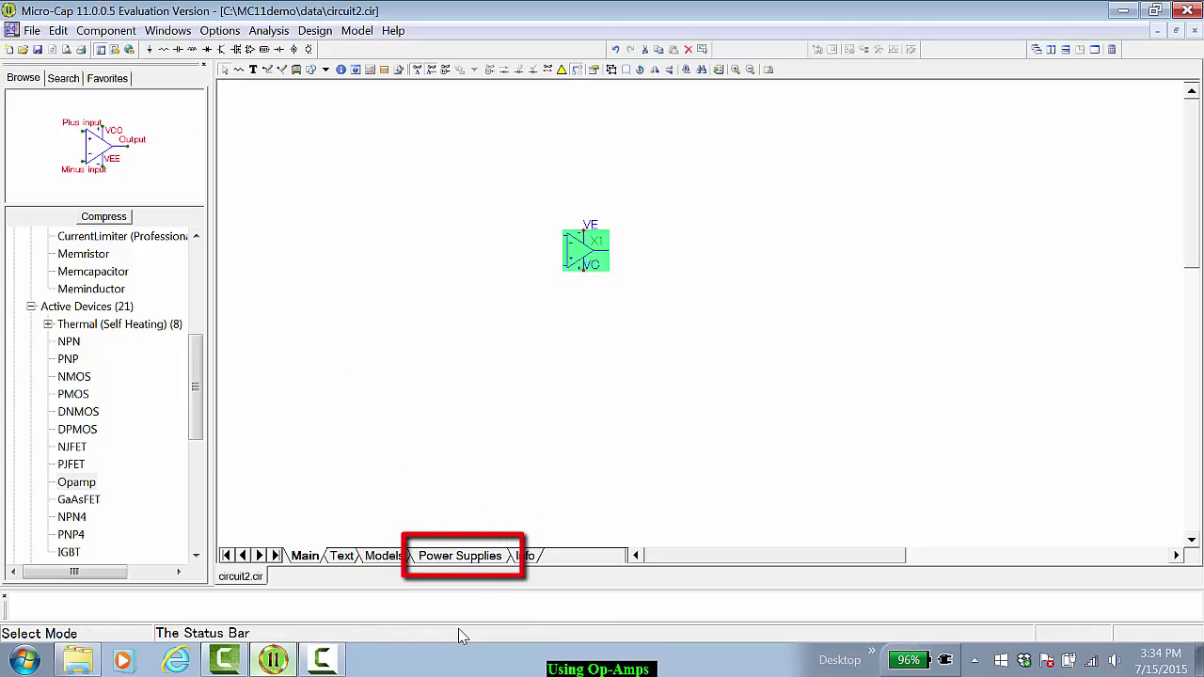
pyautogui.click(467, 556)
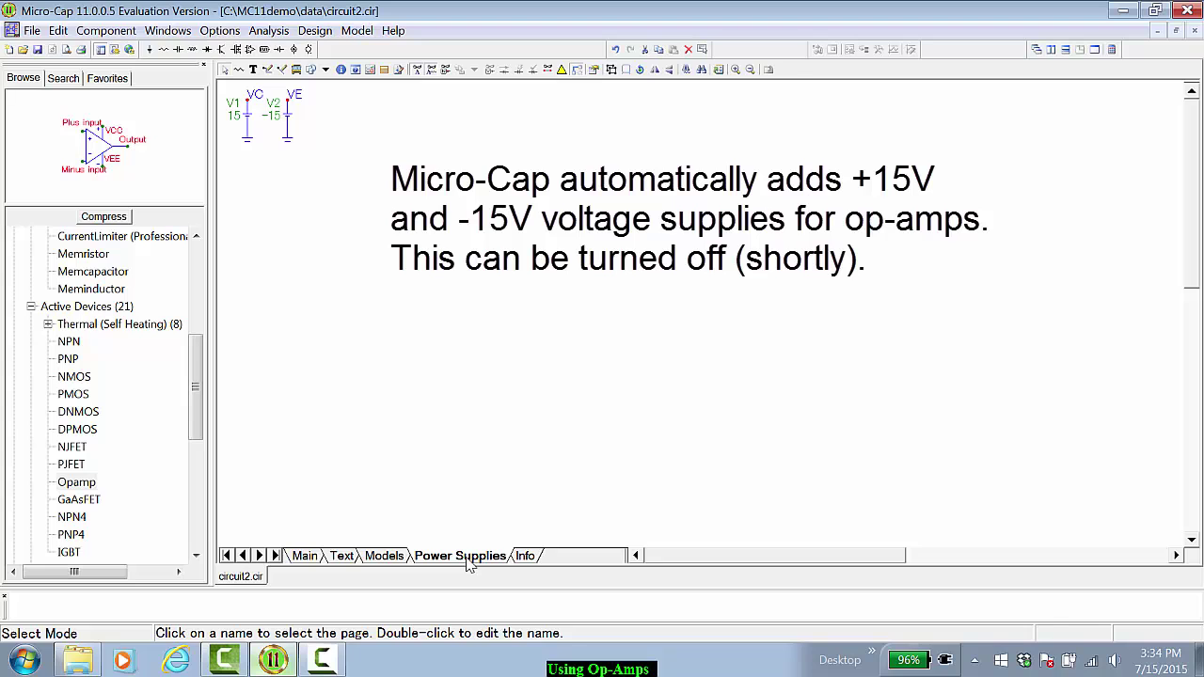
pyautogui.click(245, 111)
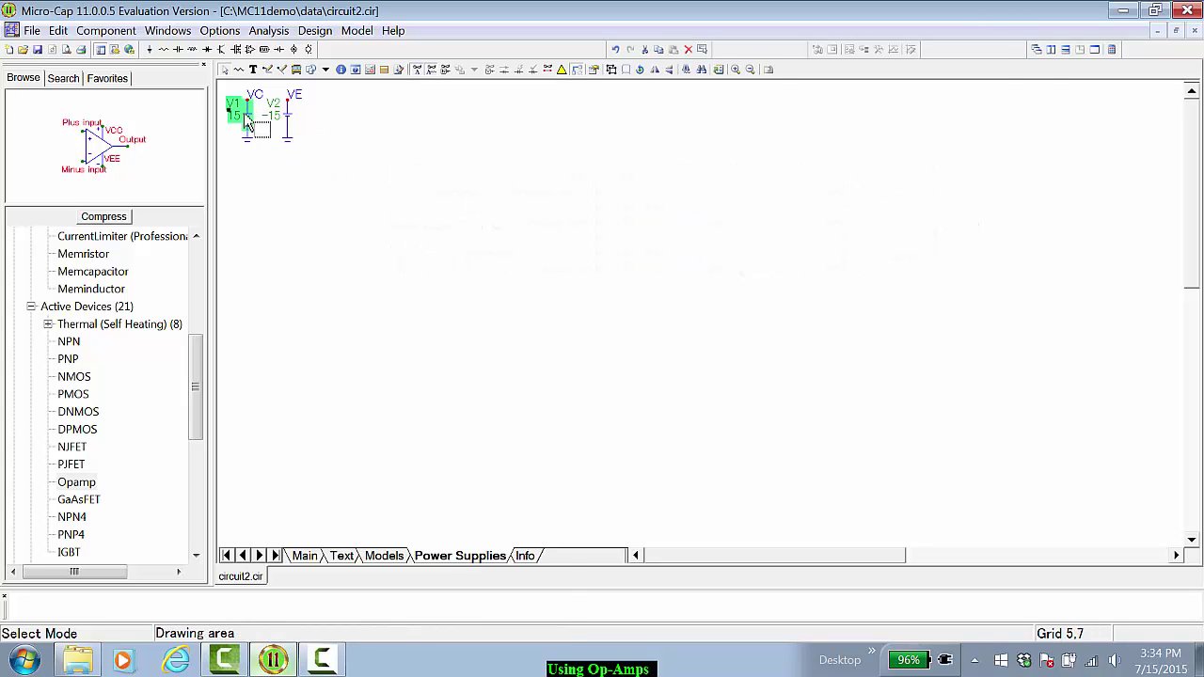
pyautogui.doubleClick(243, 112)
pyautogui.click(684, 155)
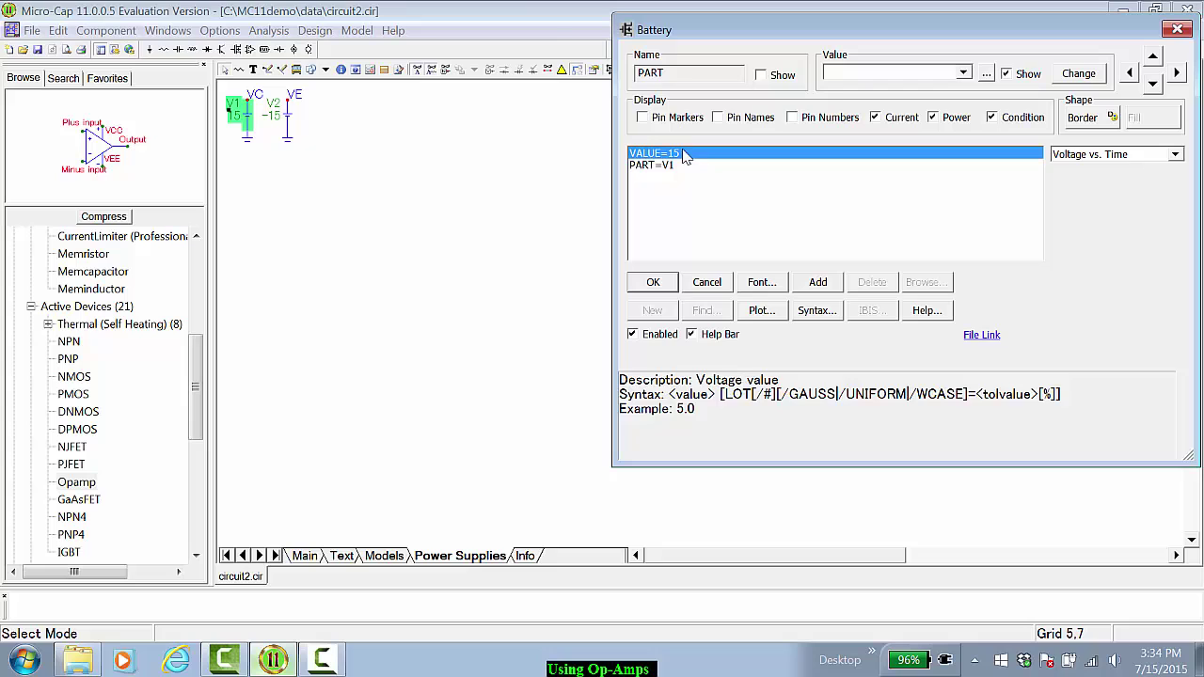
pyautogui.click(657, 283)
pyautogui.doubleClick(277, 111)
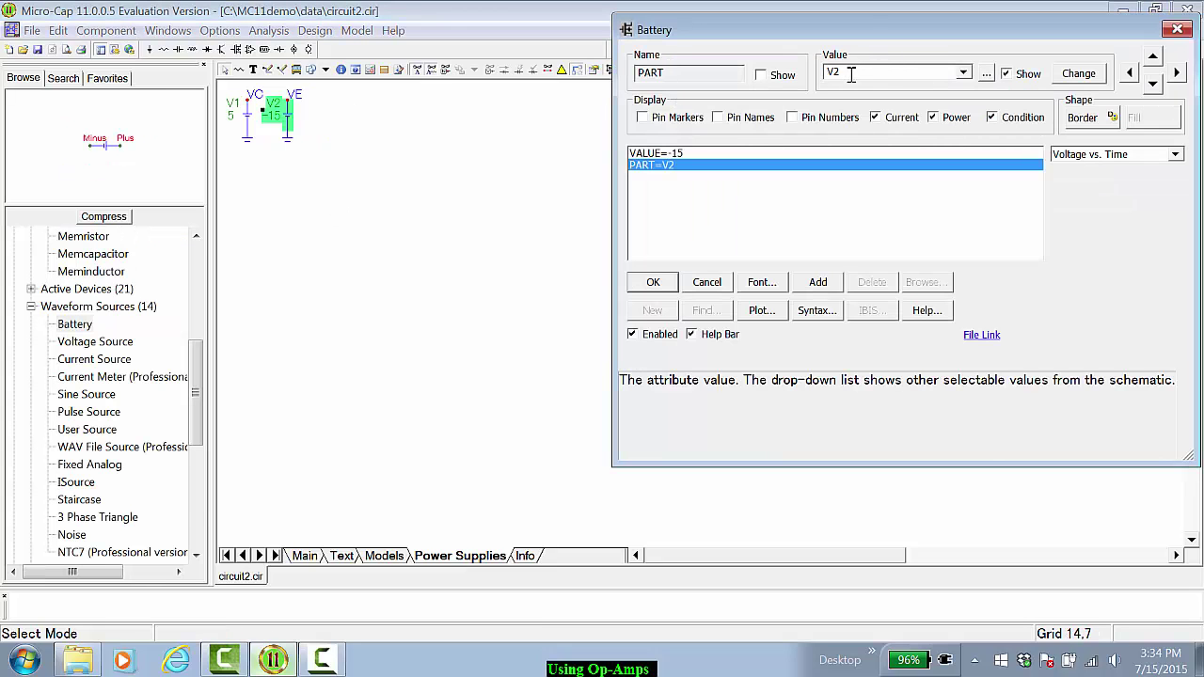
pyautogui.click(696, 156)
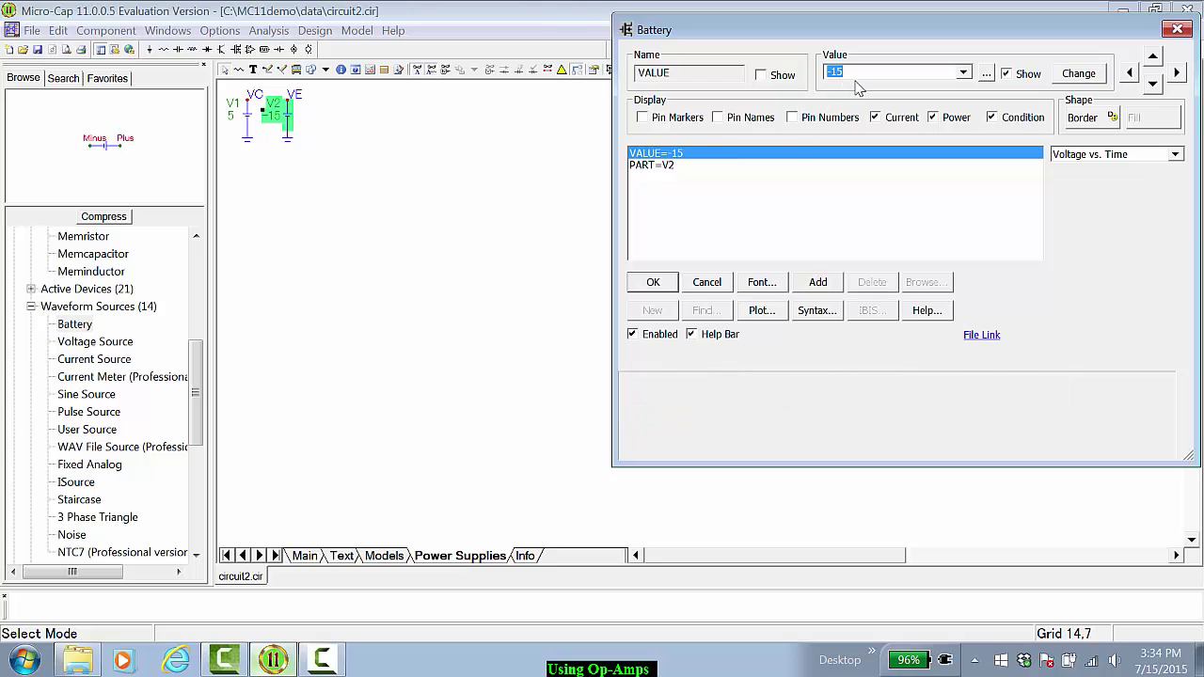
pyautogui.write('-5')
pyautogui.press('Return')
pyautogui.click(306, 556)
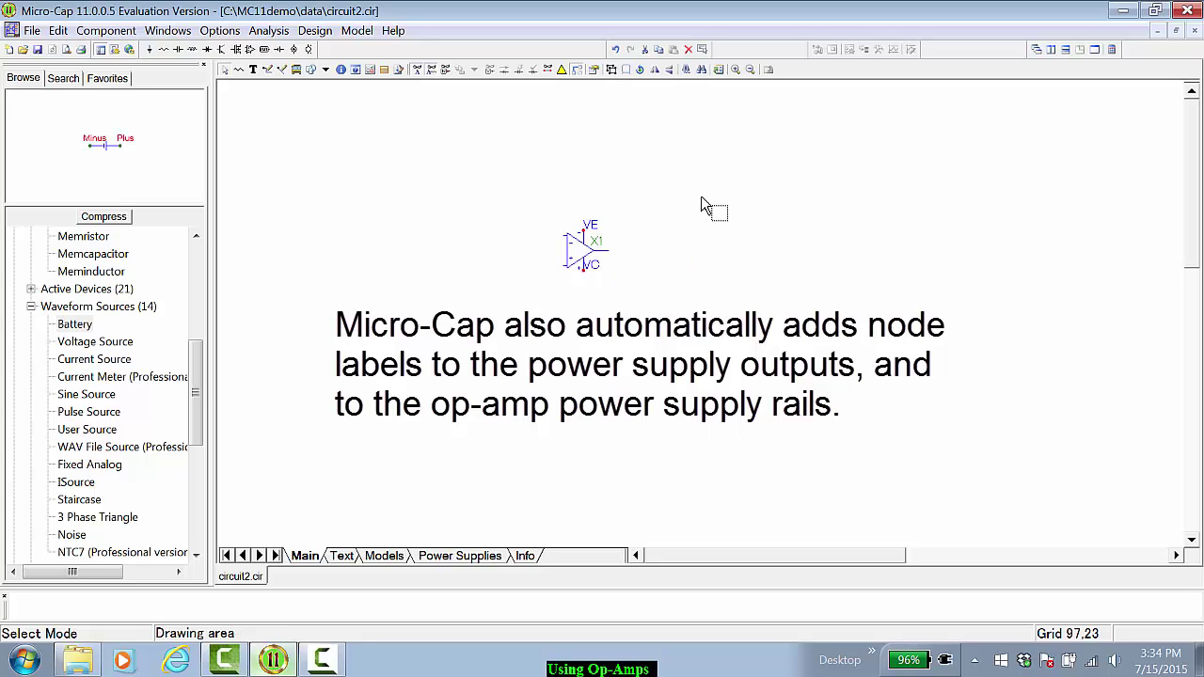
# Place a 1k input resistor R1 and a 2k feedback resistor R2, and wire the feedback path.
pyautogui.click(164, 49)
pyautogui.click(518, 236)
pyautogui.write('1k')
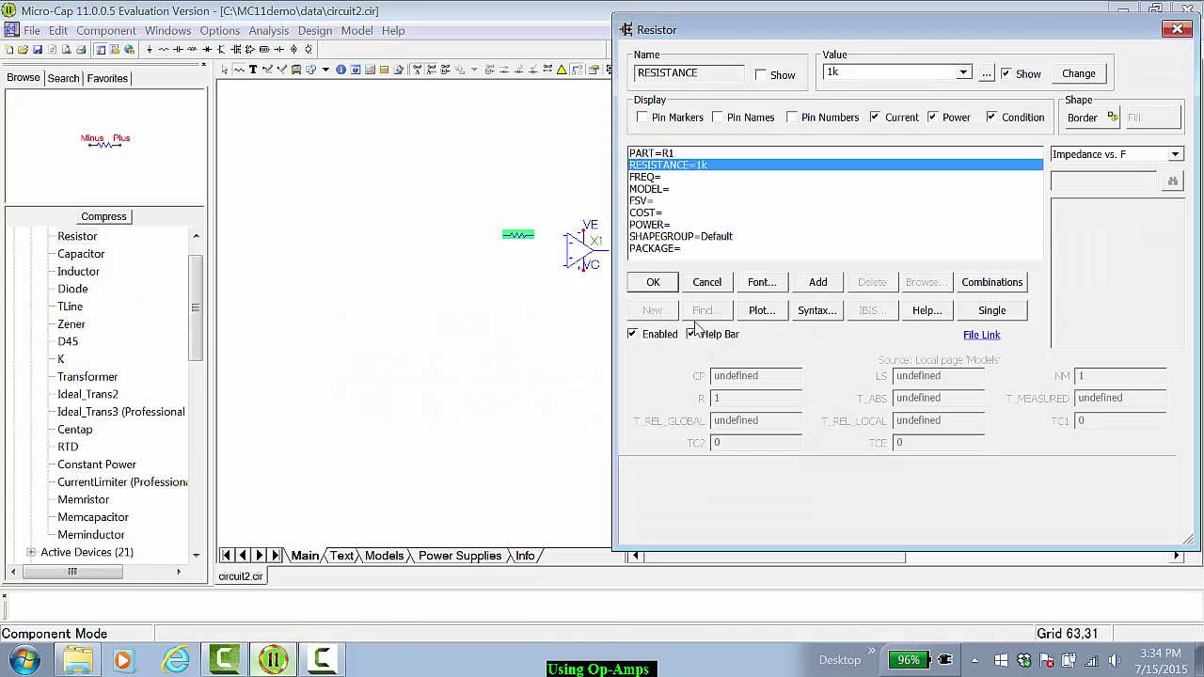
pyautogui.press('Return')
pyautogui.click(588, 194)
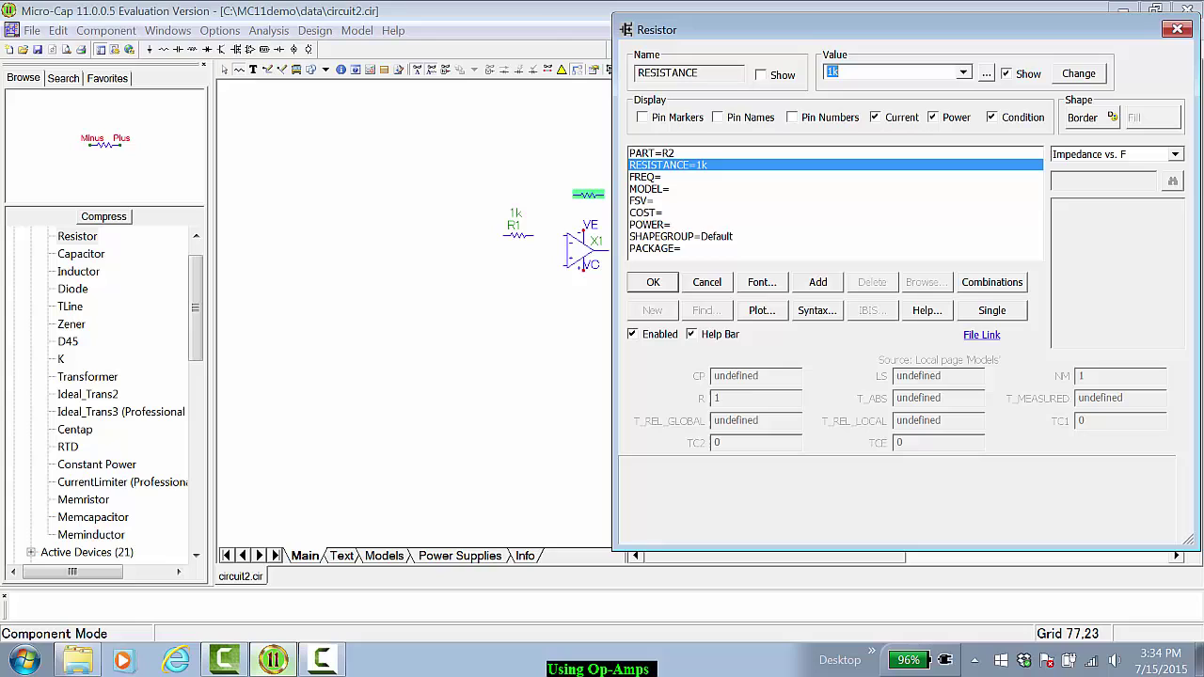
pyautogui.write('2')
pyautogui.press('Return')
pyautogui.hotkey('ctrl', 'w')
pyautogui.moveTo(534, 235)
pyautogui.mouseDown()
pyautogui.moveTo(548, 247)
pyautogui.moveTo(574, 195)
pyautogui.mouseUp()
# Add a 0 V battery named Vsig to the left of R1.
pyautogui.hotkey('ctrl', 'b')
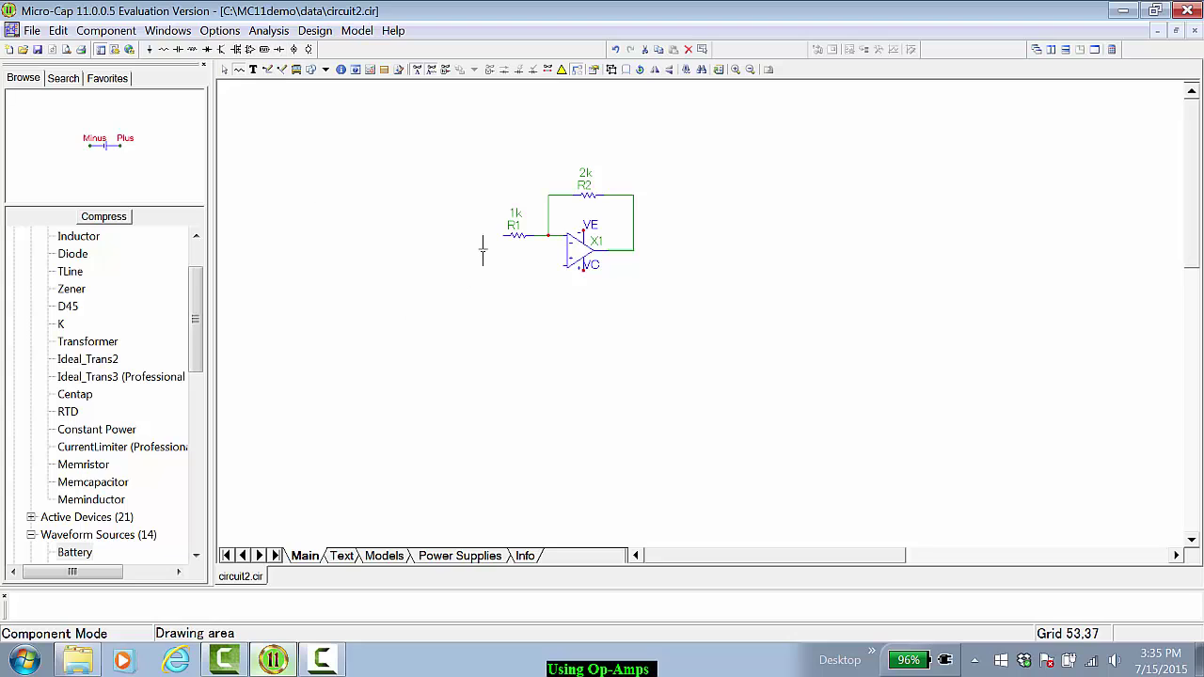
pyautogui.click(483, 250)
pyautogui.write('0')
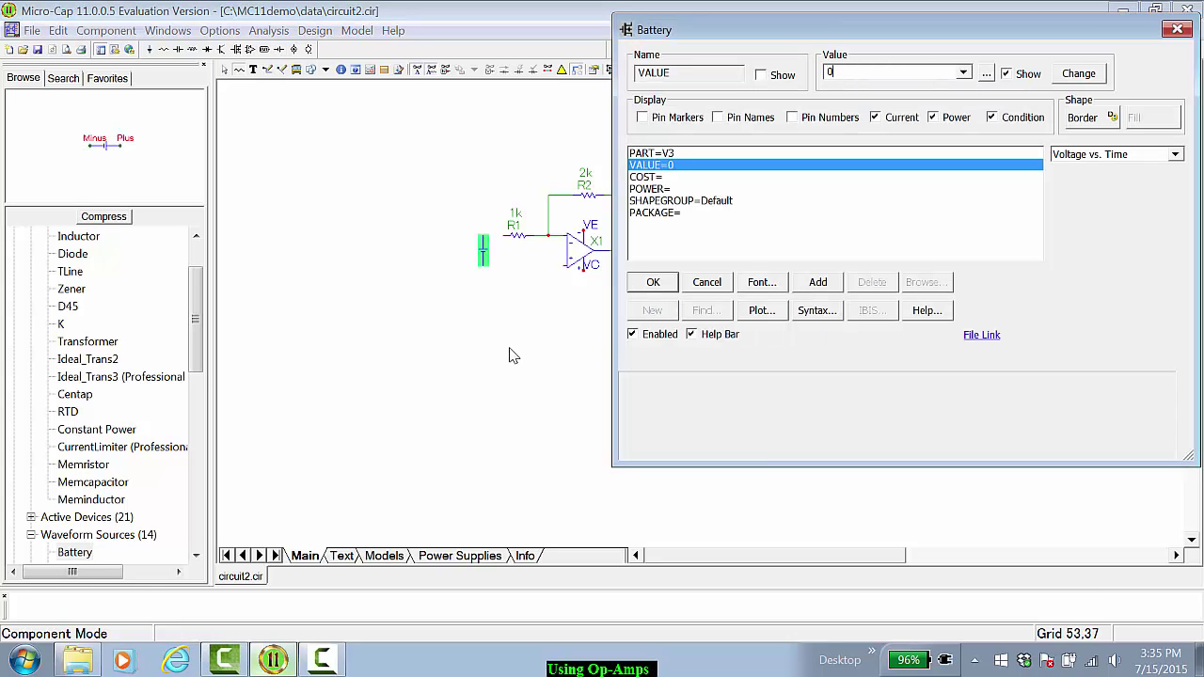
pyautogui.click(726, 153)
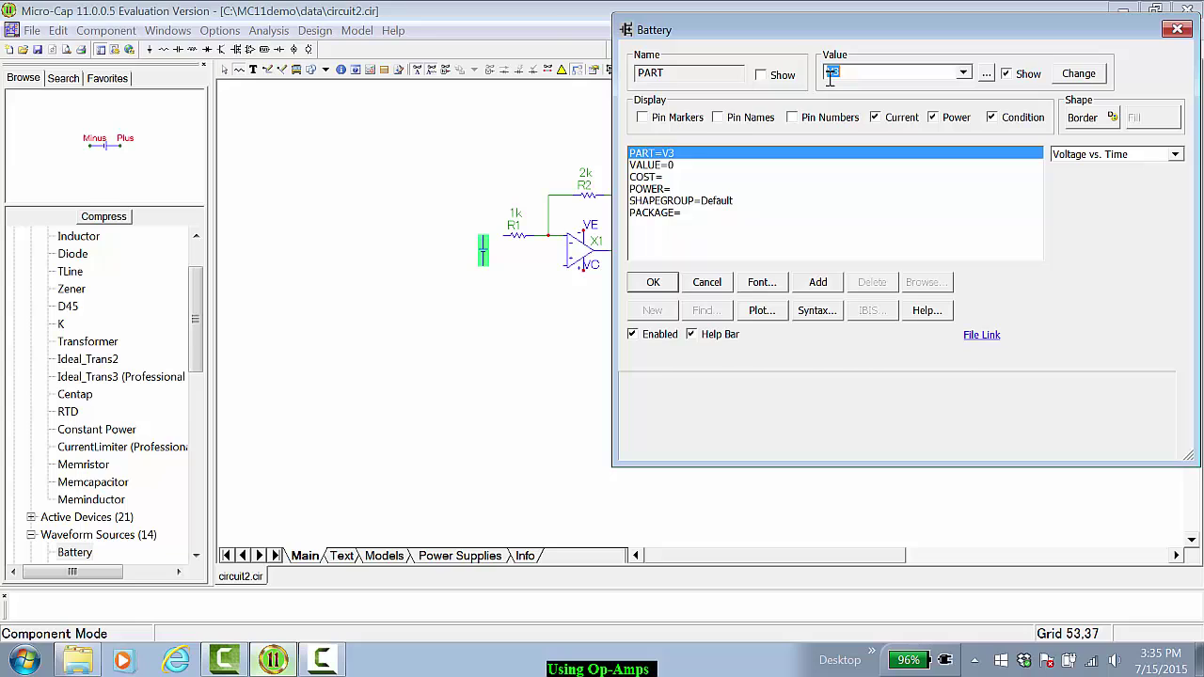
pyautogui.write('V')
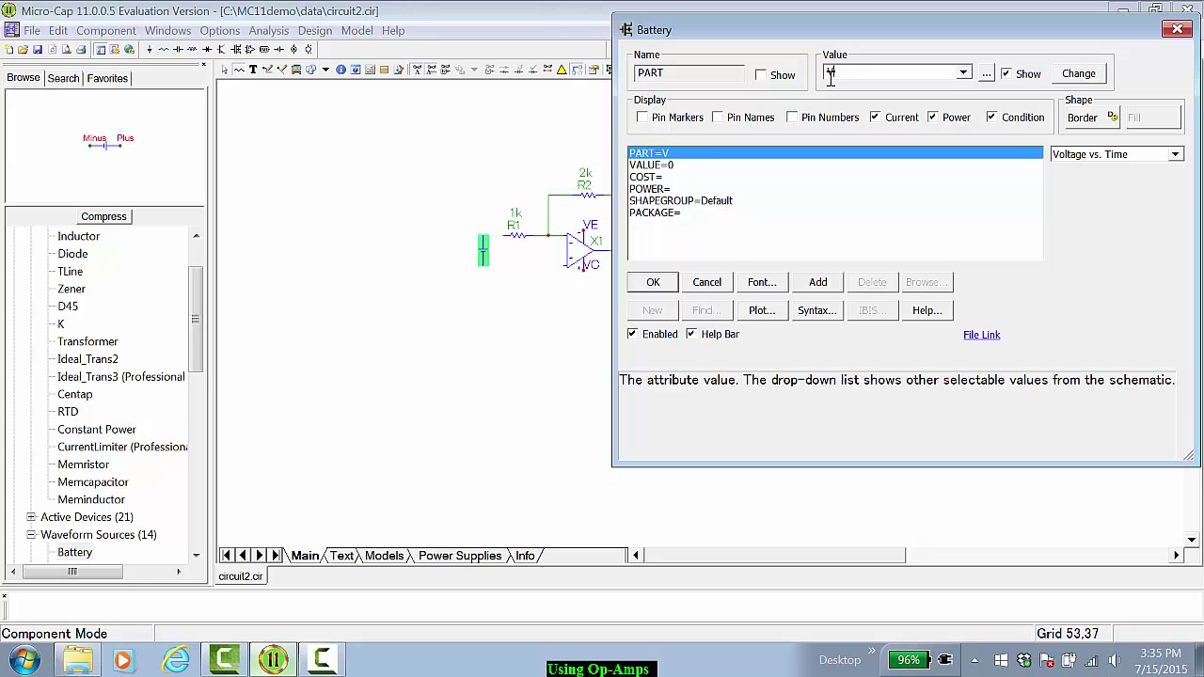
pyautogui.write('sig')
pyautogui.press('Return')
# Place a ground below Vsig and wire the op-amp's non-inverting input to that ground line.
pyautogui.hotkey('ctrl', 'g')
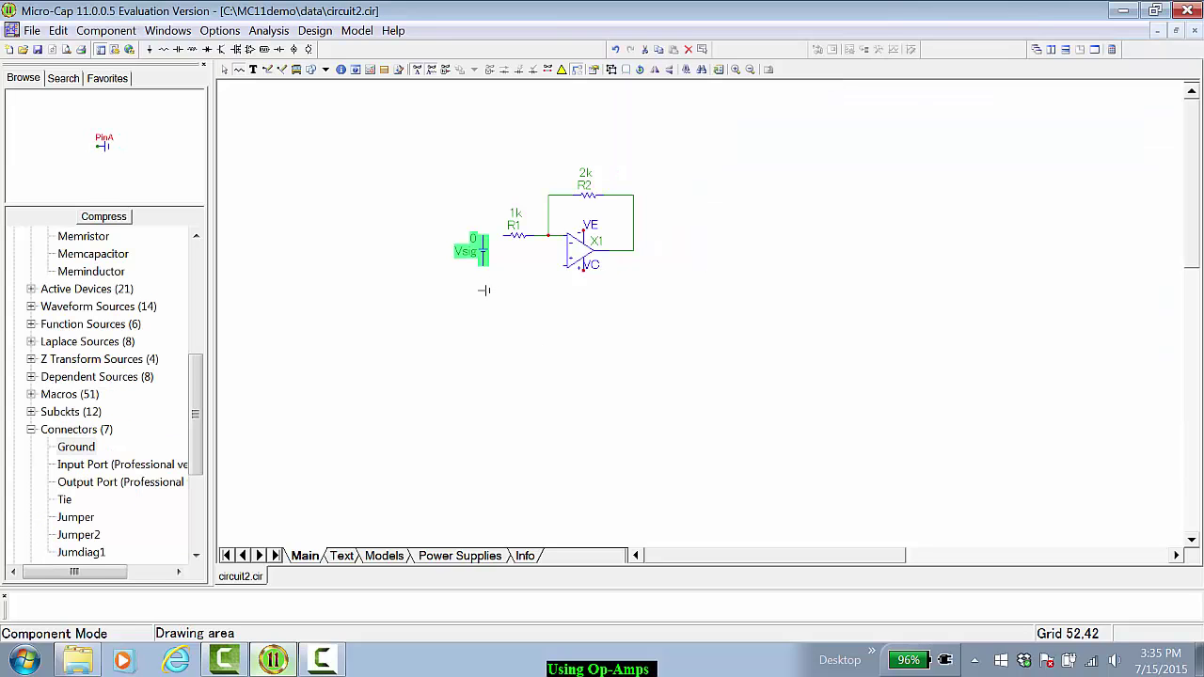
pyautogui.click(224, 68)
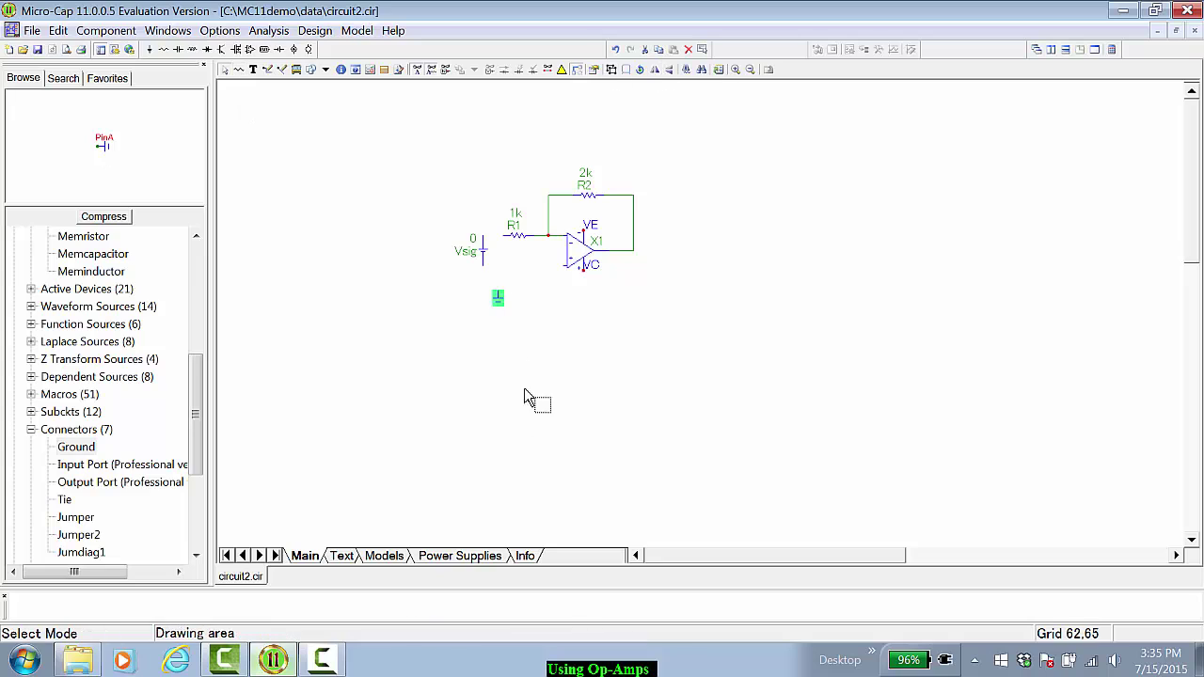
pyautogui.moveTo(500, 295); pyautogui.dragTo(483, 282)
pyautogui.click(270, 74)
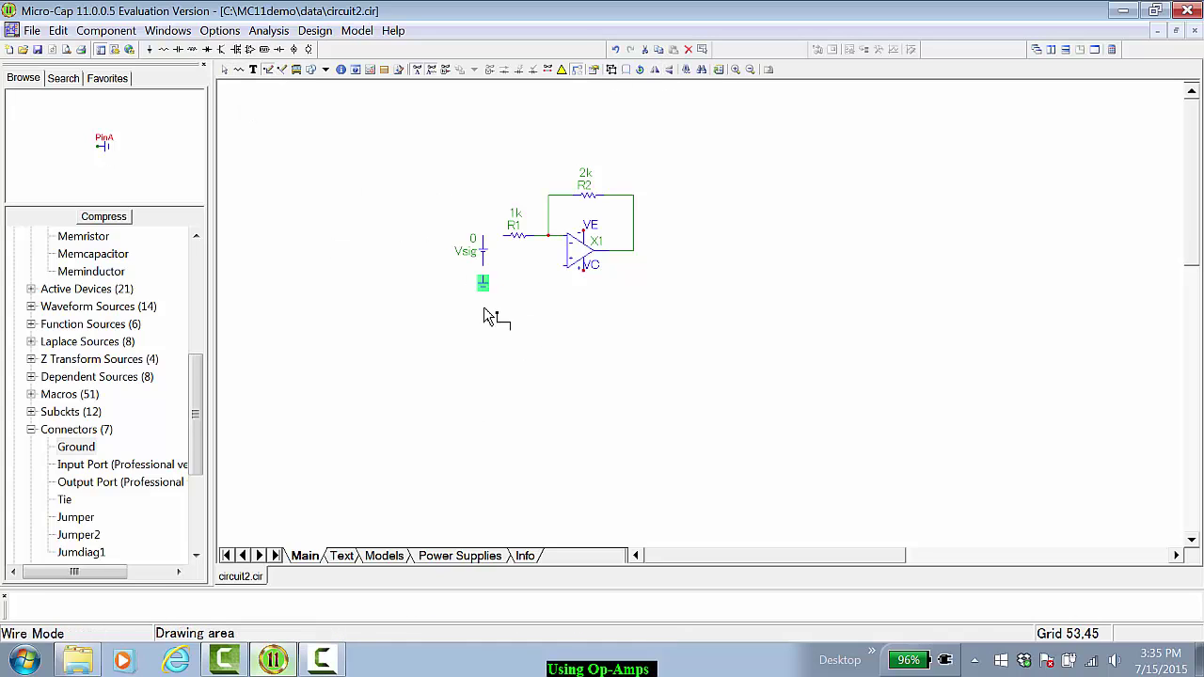
pyautogui.moveTo(561, 267); pyautogui.dragTo(498, 266)
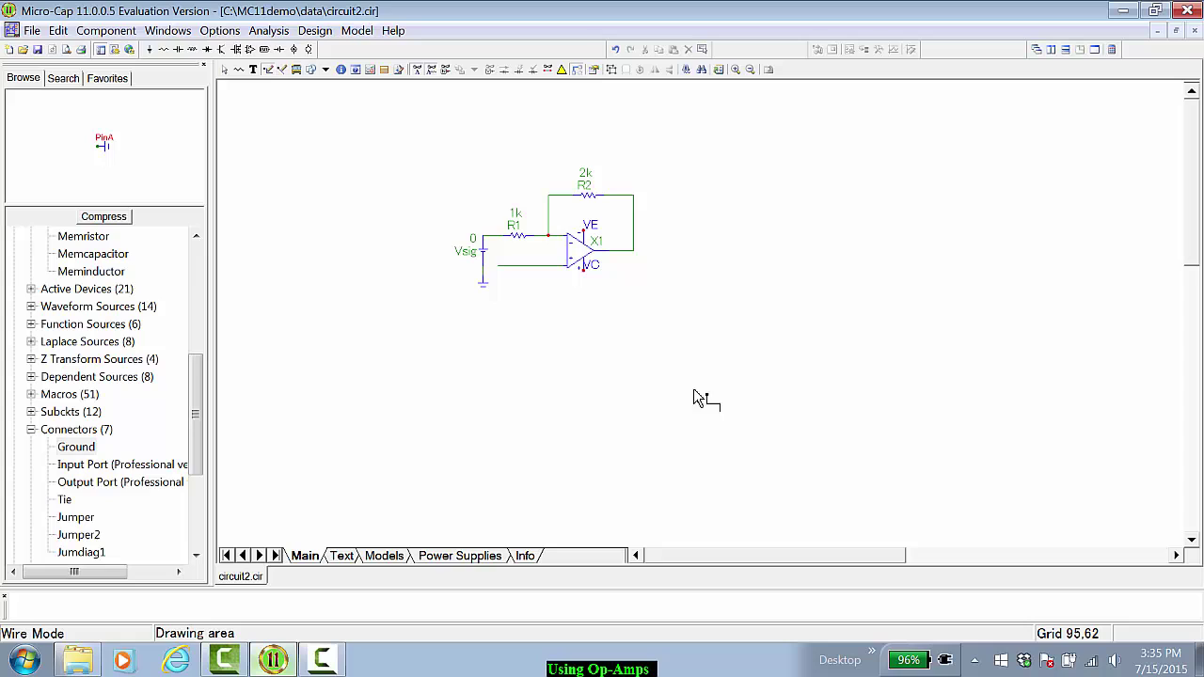
pyautogui.click(223, 69)
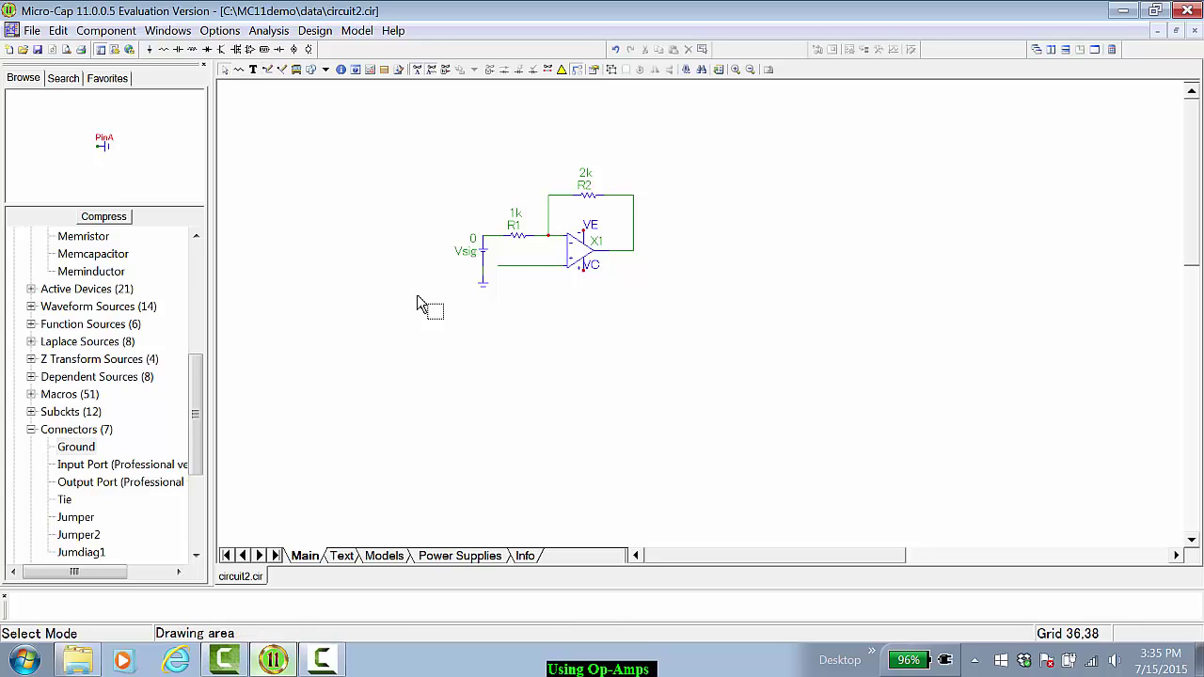
pyautogui.click(501, 269)
pyautogui.press('Return')
pyautogui.moveTo(502, 269); pyautogui.dragTo(486, 269)
pyautogui.click(488, 367)
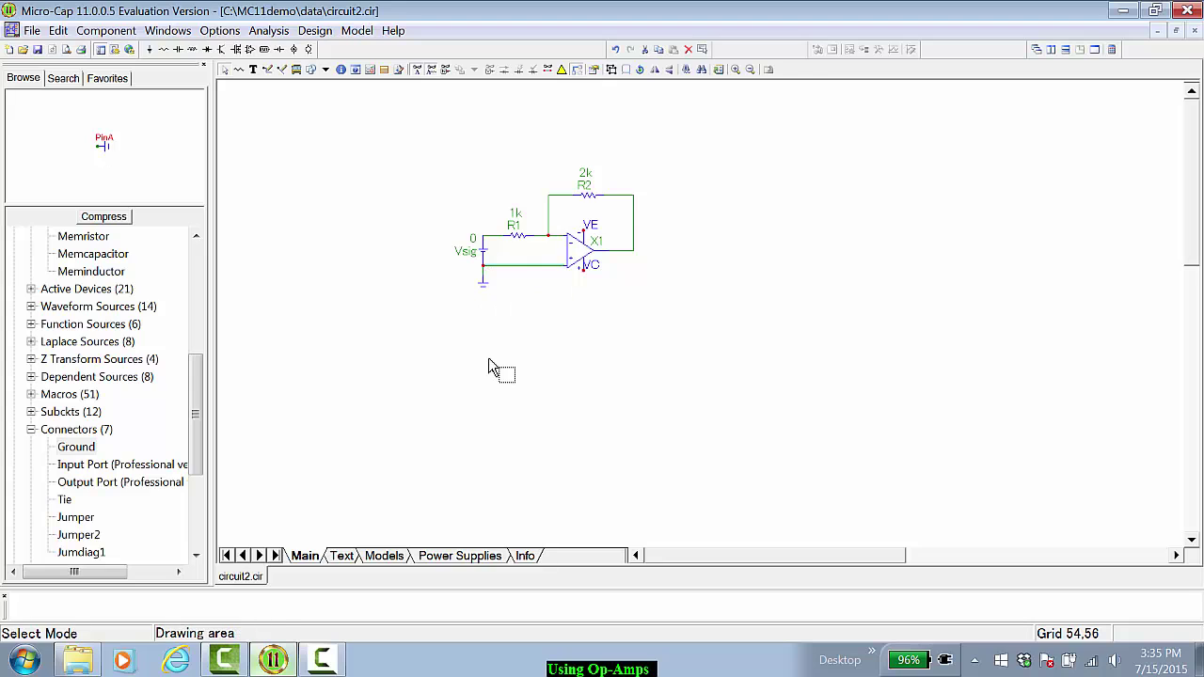
# Save the circuit as Demo04_OpAmps.cir in the Documents\Demos folder.
pyautogui.click(38, 49)
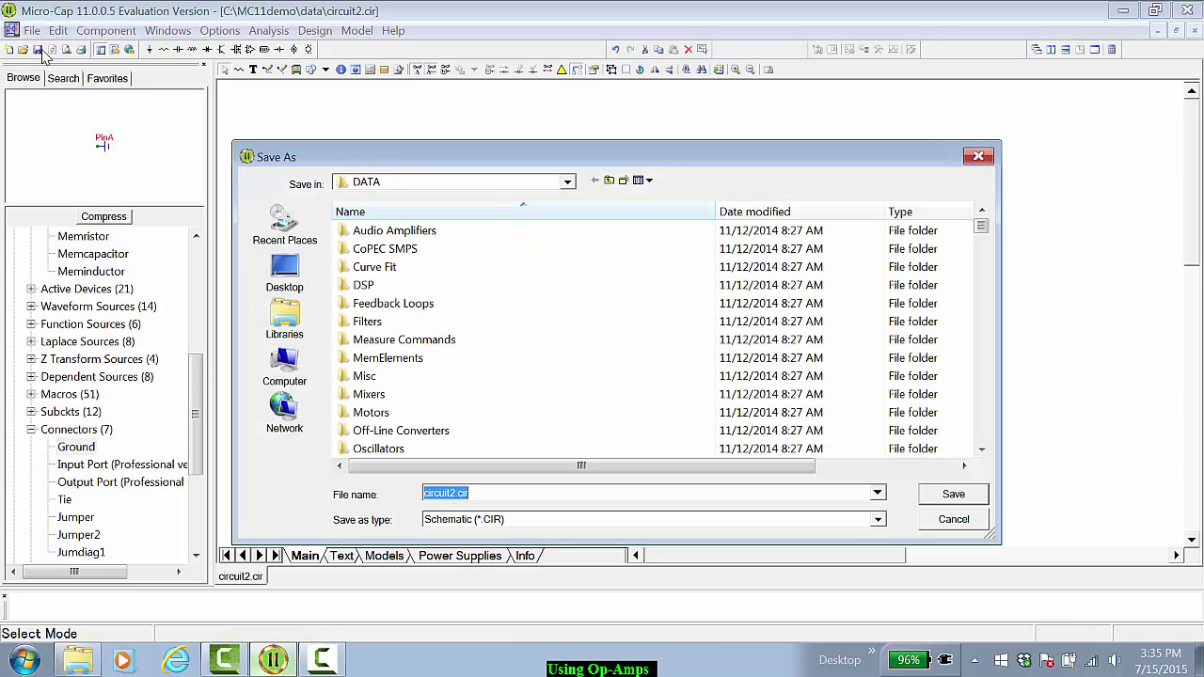
pyautogui.click(284, 316)
pyautogui.doubleClick(376, 233)
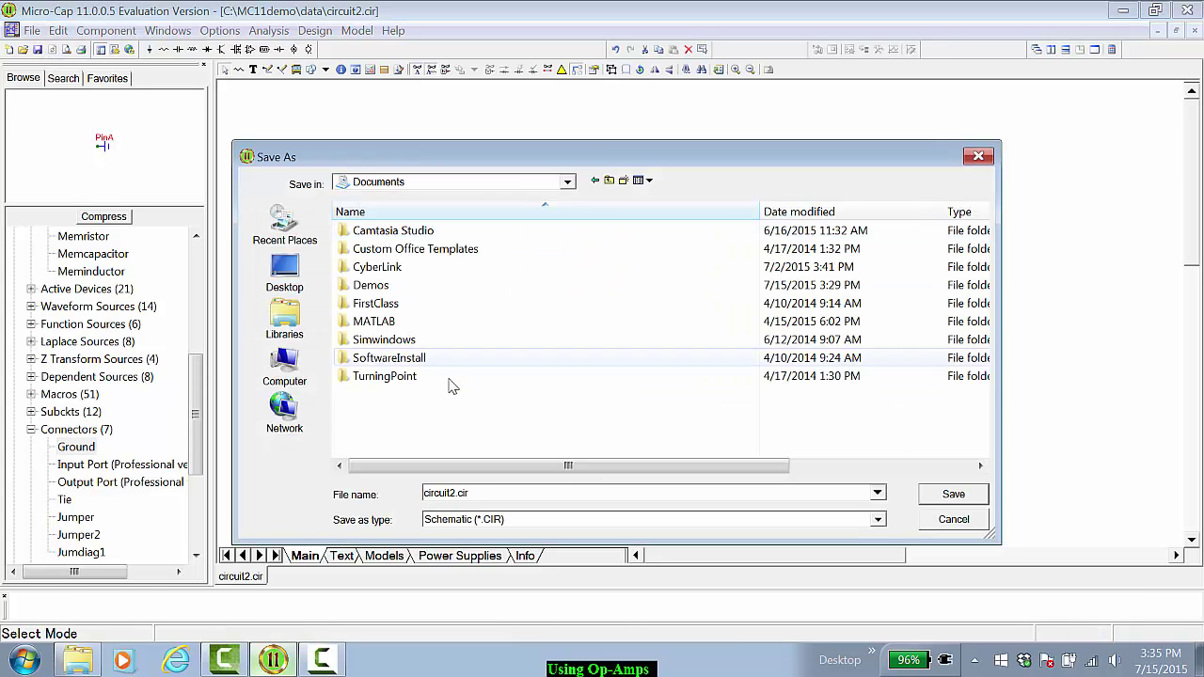
pyautogui.doubleClick(405, 292)
pyautogui.doubleClick(452, 493)
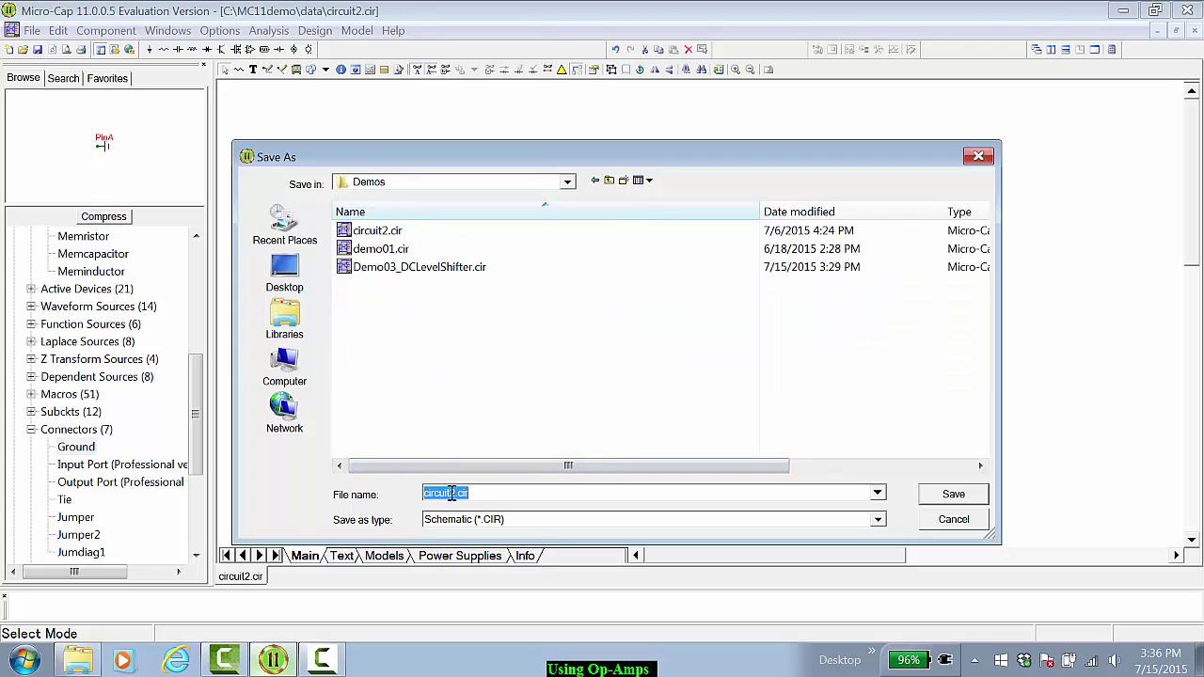
pyautogui.write('Demo04_OpA')
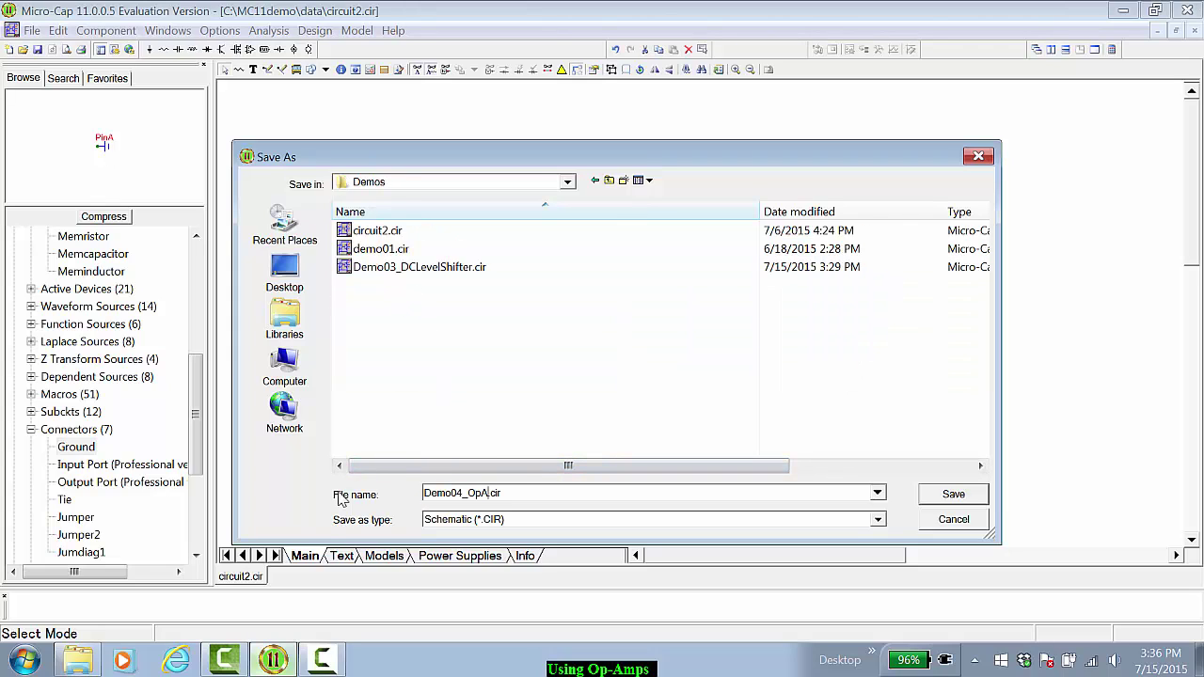
pyautogui.write('mps')
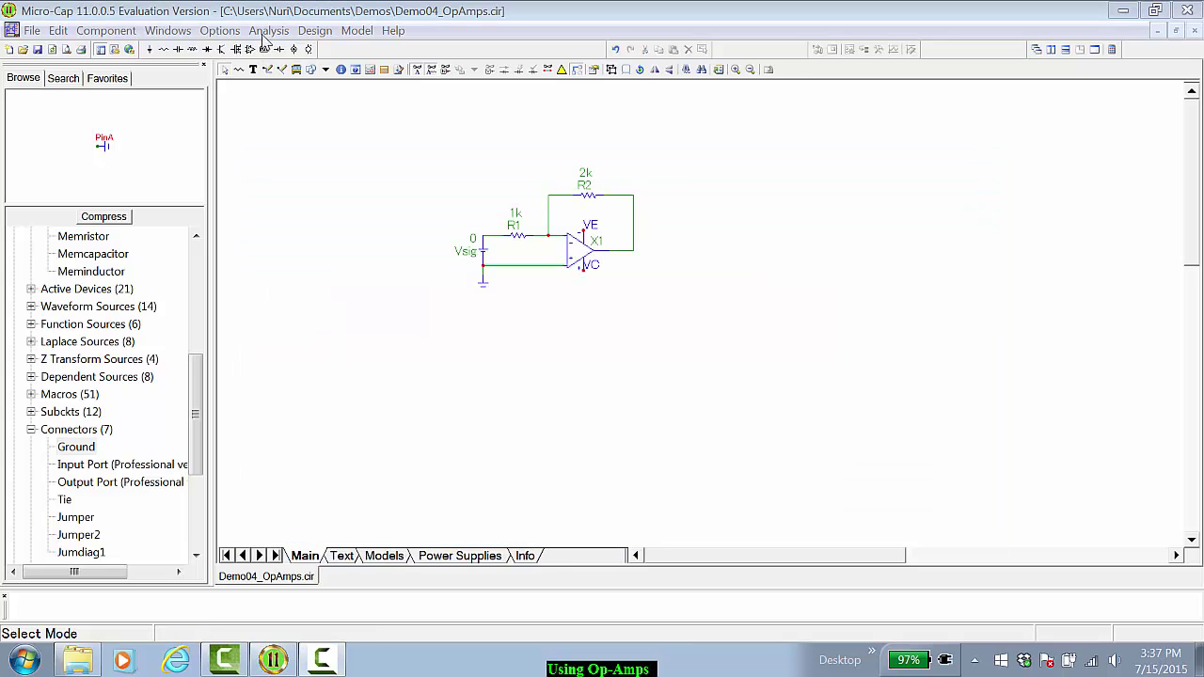
pyautogui.click(226, 33)
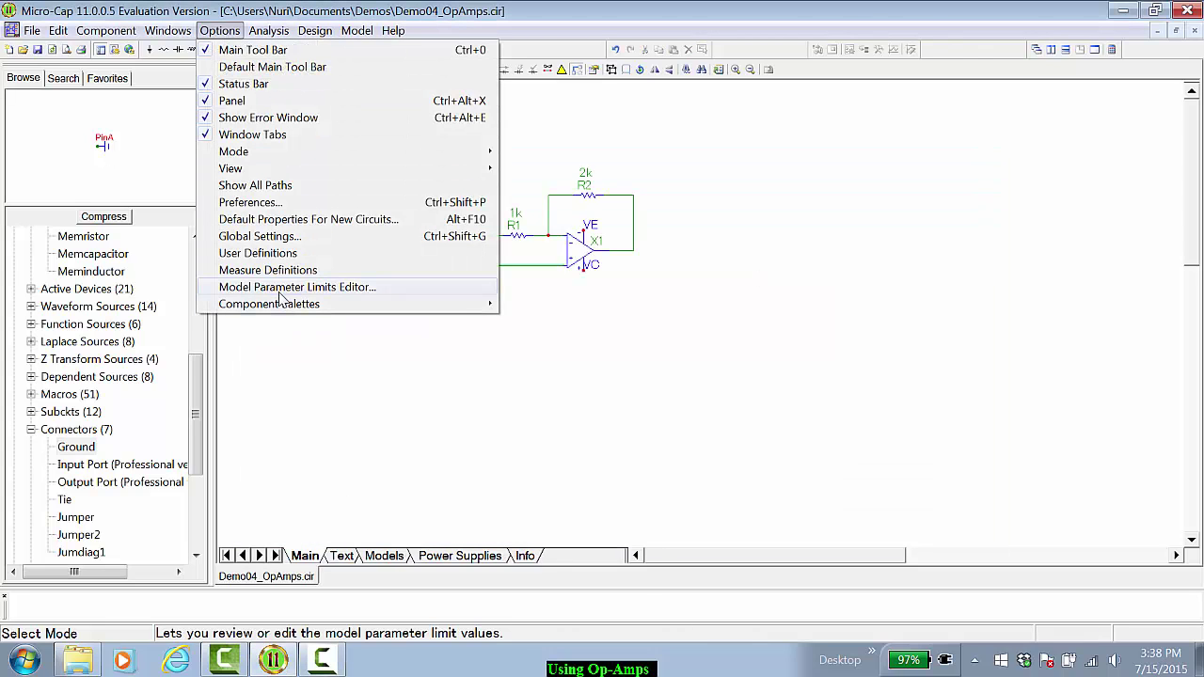
pyautogui.click(265, 202)
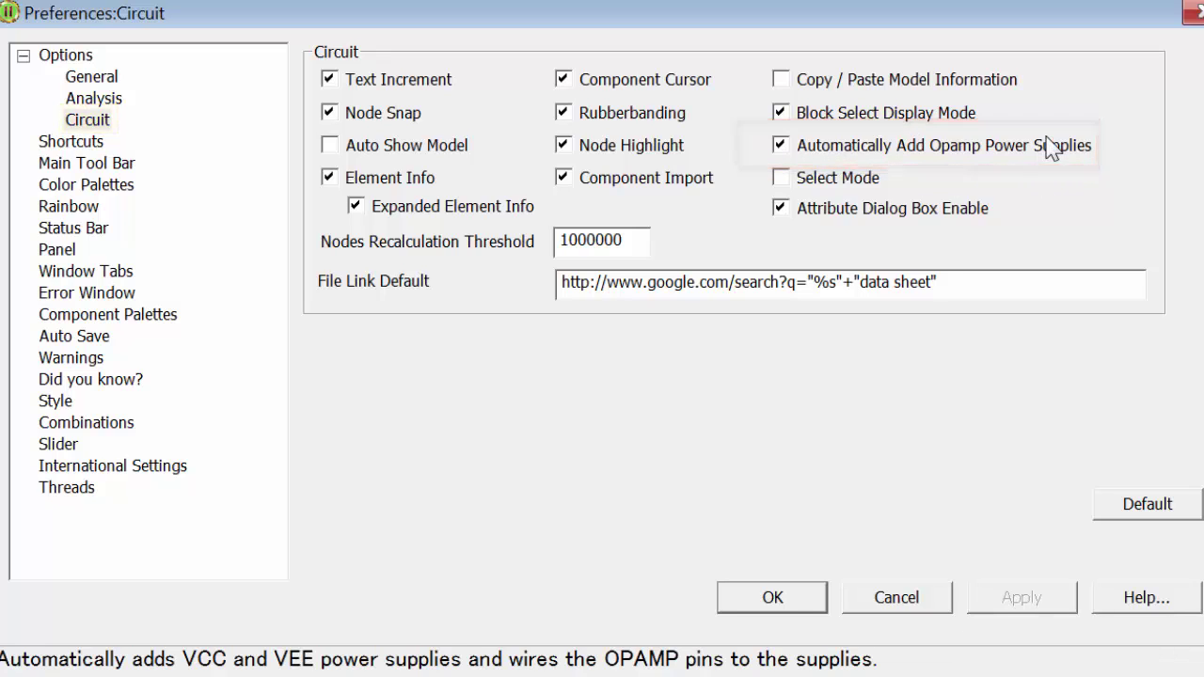
pyautogui.click(788, 600)
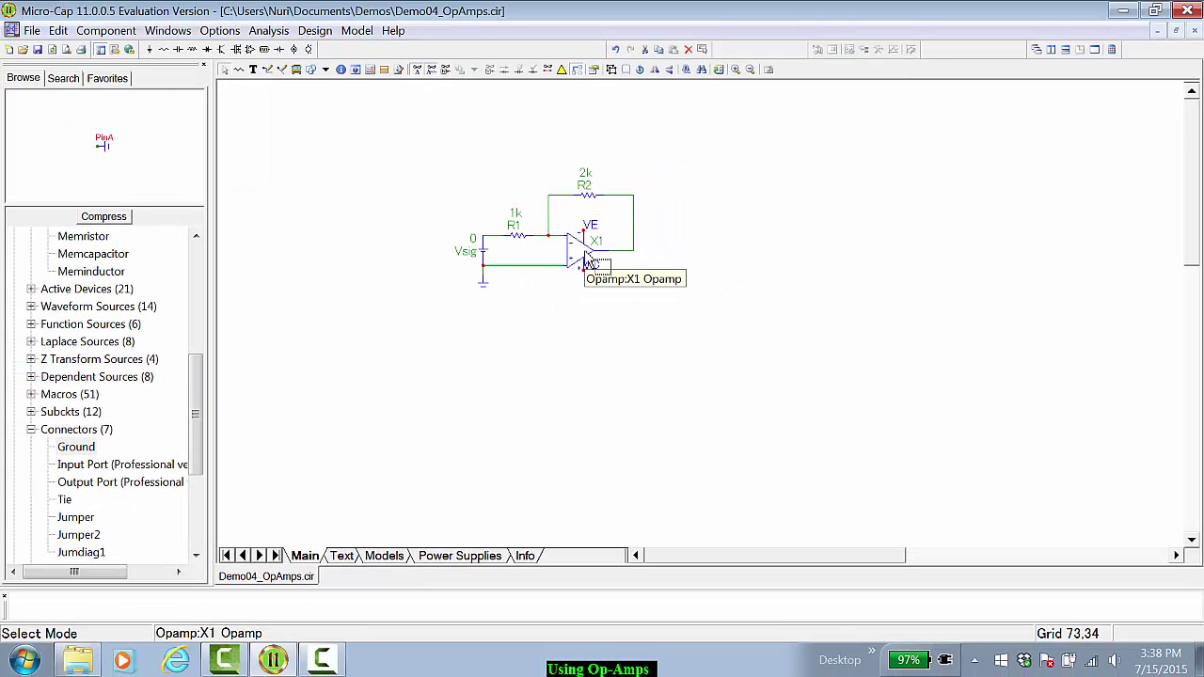
# Open opamp X1's model parameters and check VEE -15, VNS -12.9 and VPS 12.9.
pyautogui.doubleClick(587, 260)
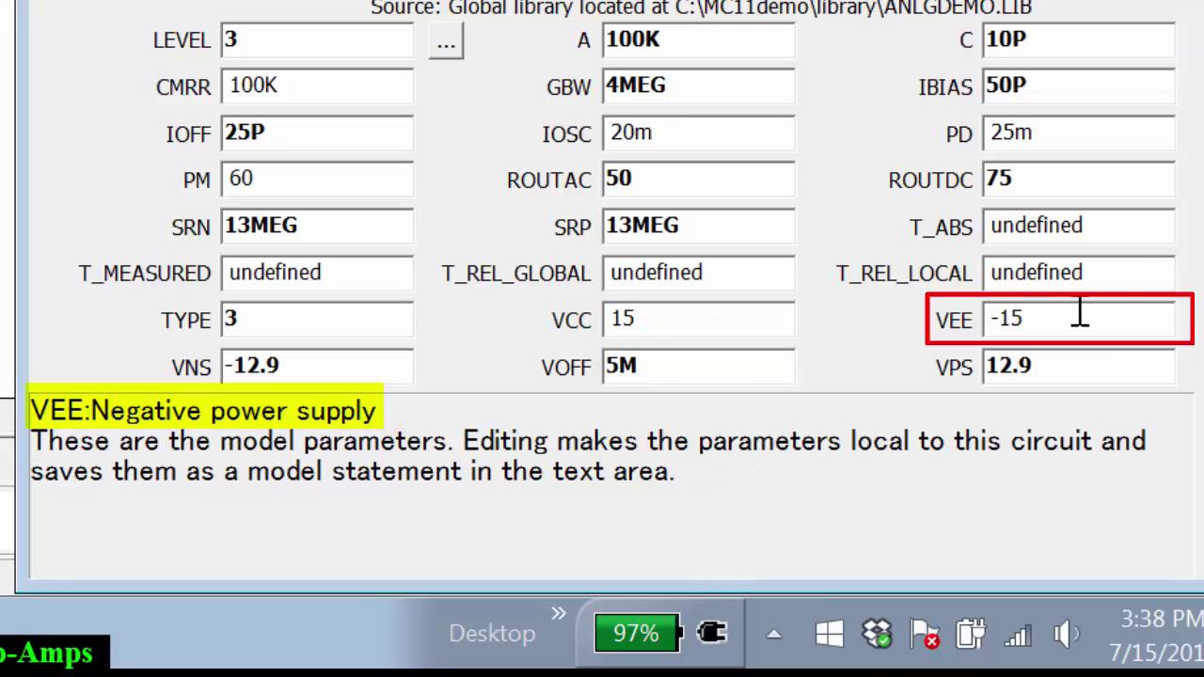
pyautogui.click(363, 366)
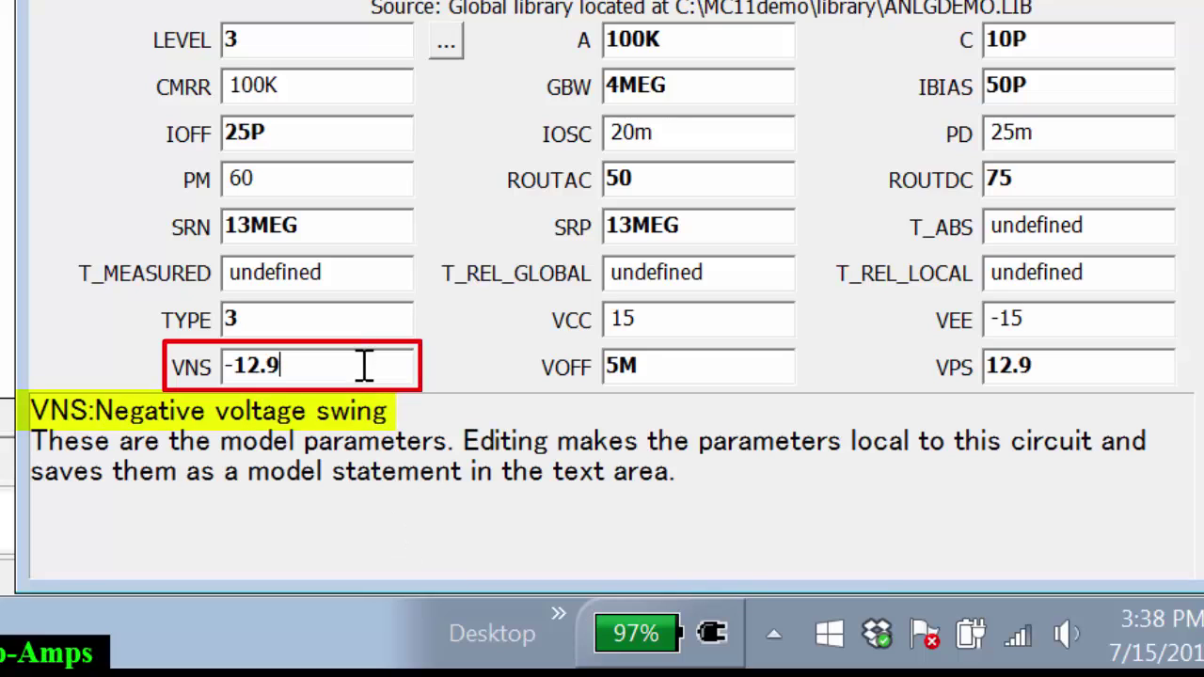
pyautogui.click(1167, 373)
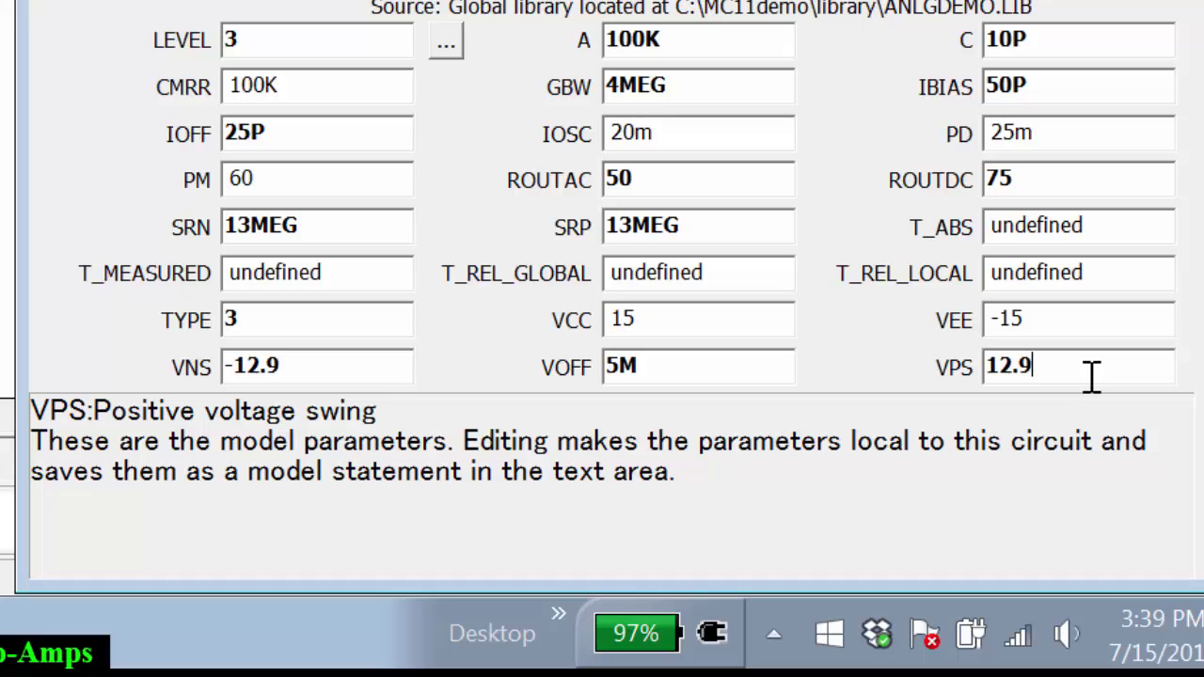
# Change the op-amp model to VCC 5, VEE -5, VNS -3 and VPS 3, and save it.
pyautogui.moveTo(665, 320); pyautogui.dragTo(596, 319)
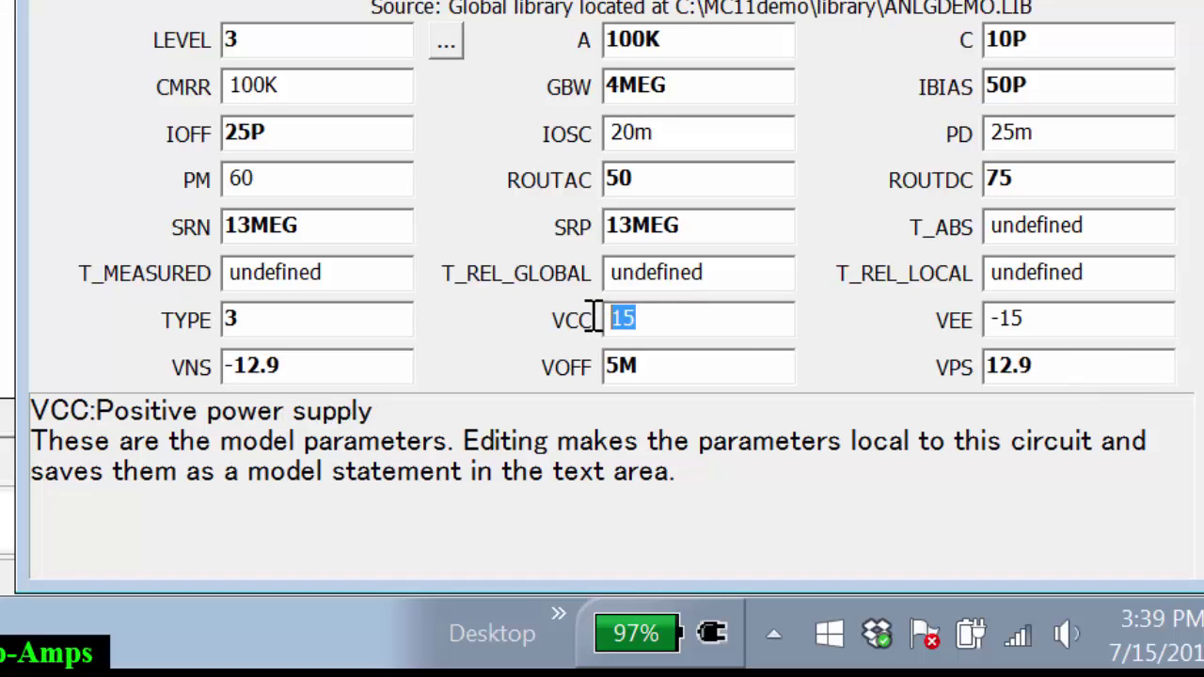
pyautogui.write('5')
pyautogui.click(1000, 318)
pyautogui.moveTo(1050, 318); pyautogui.dragTo(938, 327)
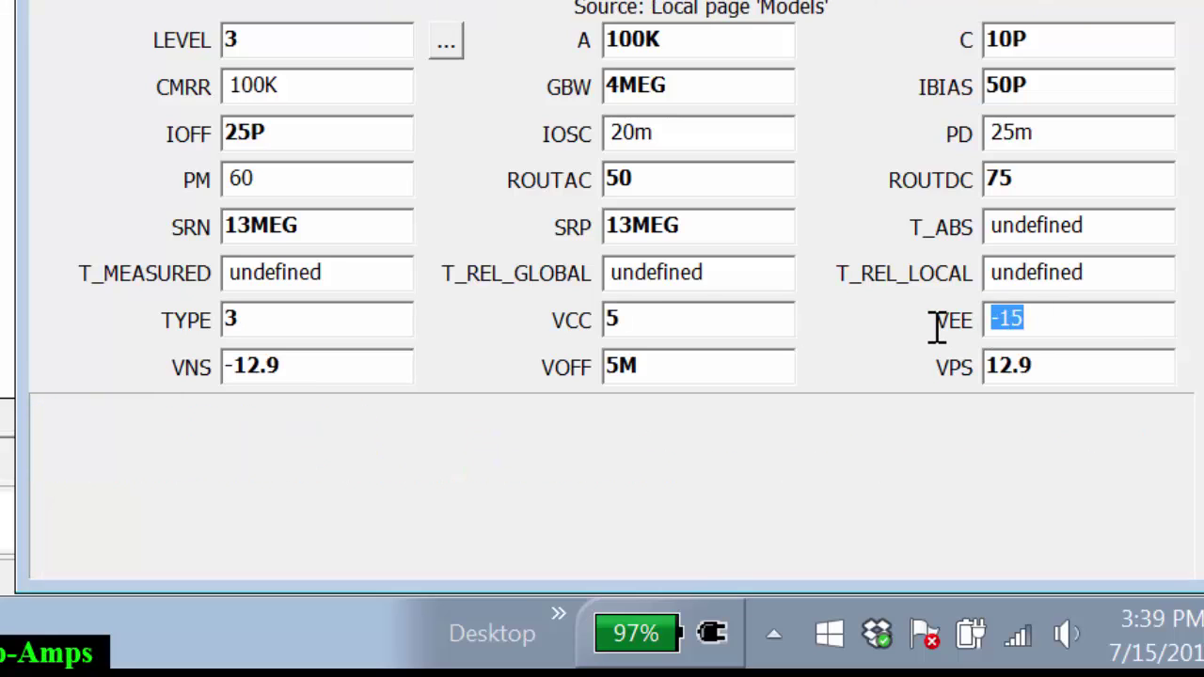
pyautogui.write('-5')
pyautogui.click(338, 369)
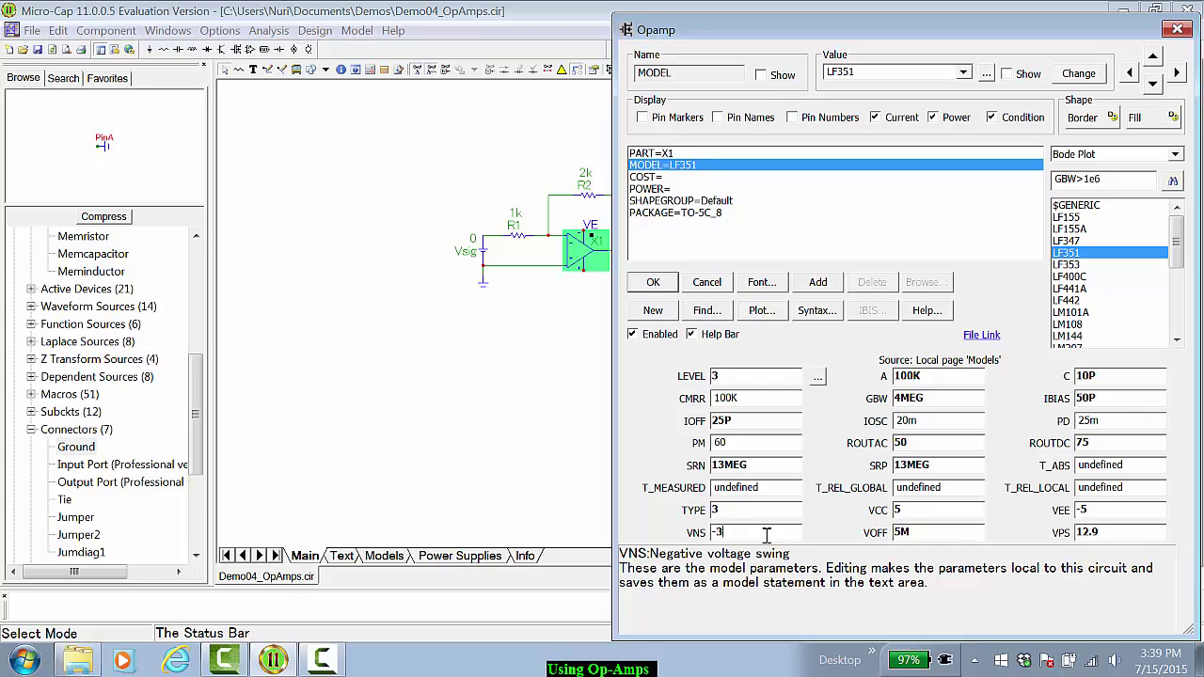
pyautogui.moveTo(1129, 533); pyautogui.dragTo(1063, 536)
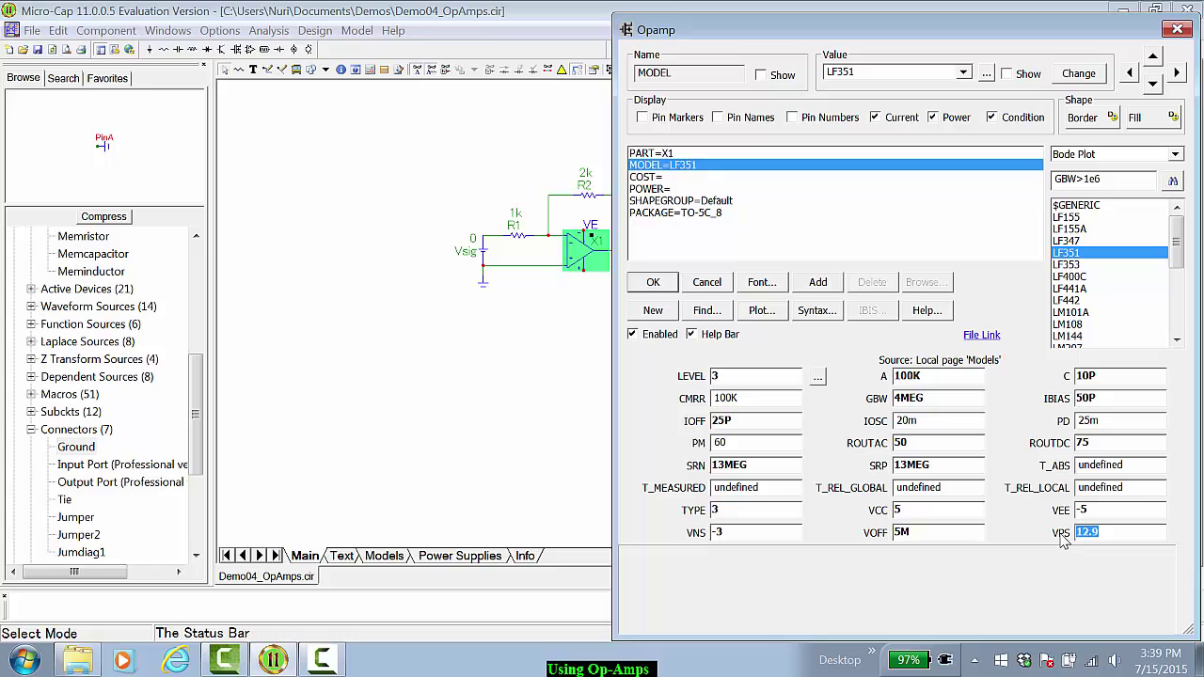
pyautogui.write('3')
pyautogui.click(653, 284)
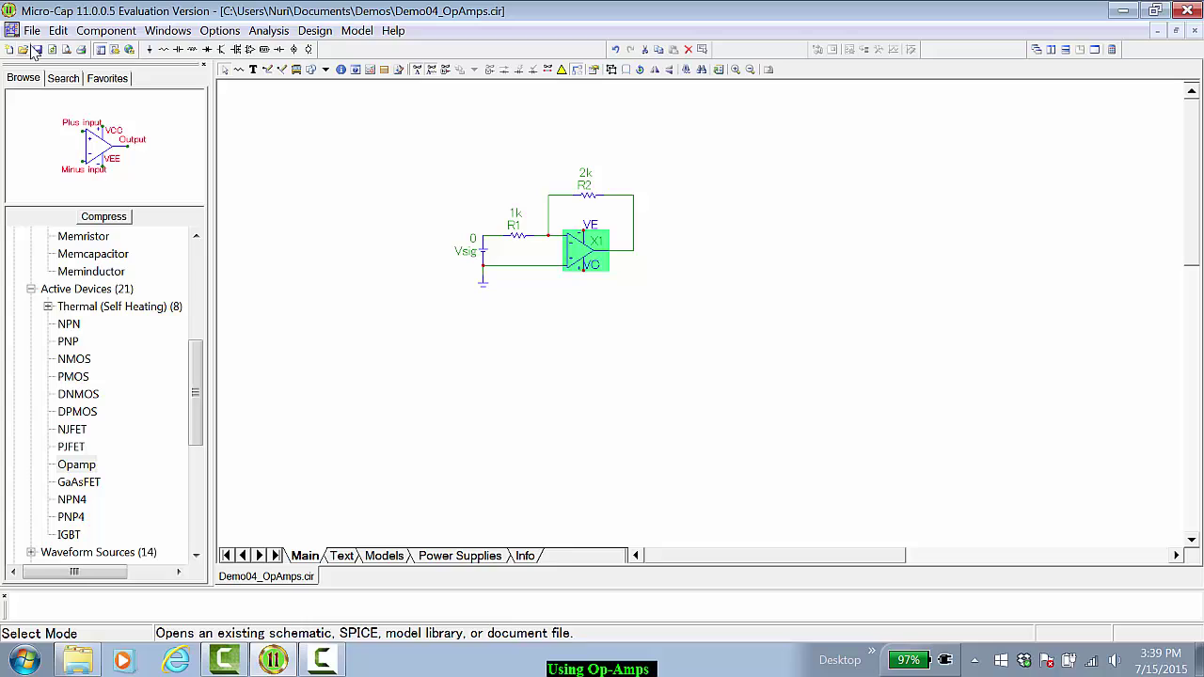
# Set the DC analysis to sweep VSIG over the range 10,-10,0.1.
pyautogui.click(262, 31)
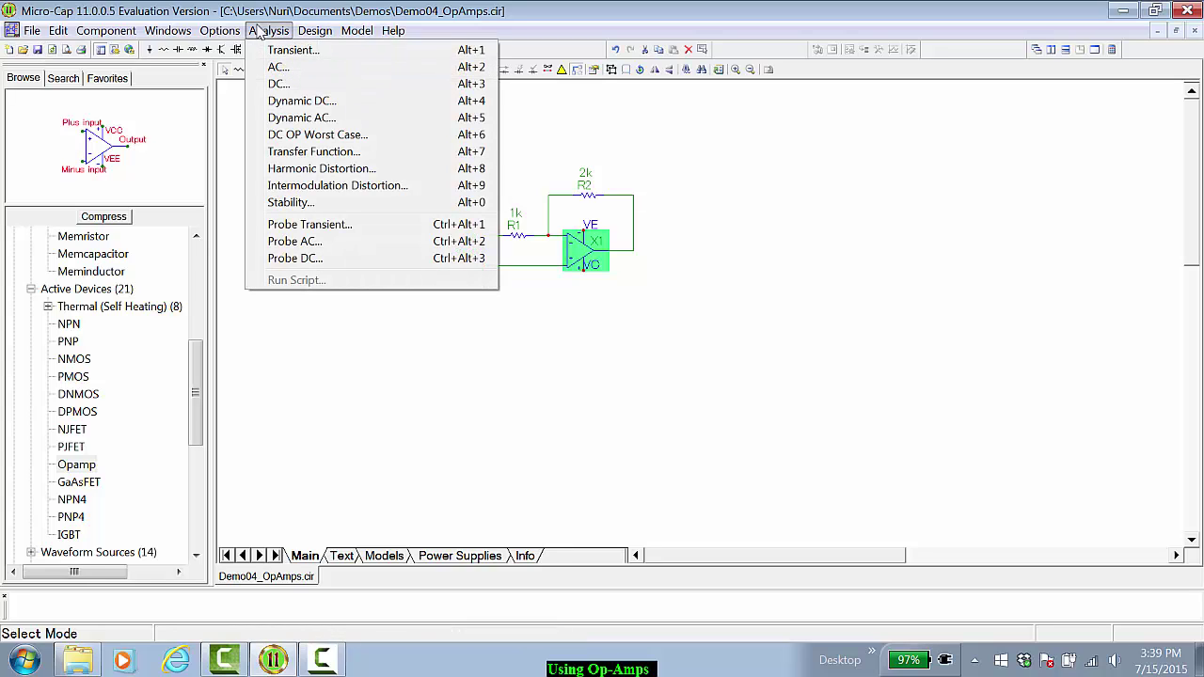
pyautogui.click(279, 84)
pyautogui.click(422, 159)
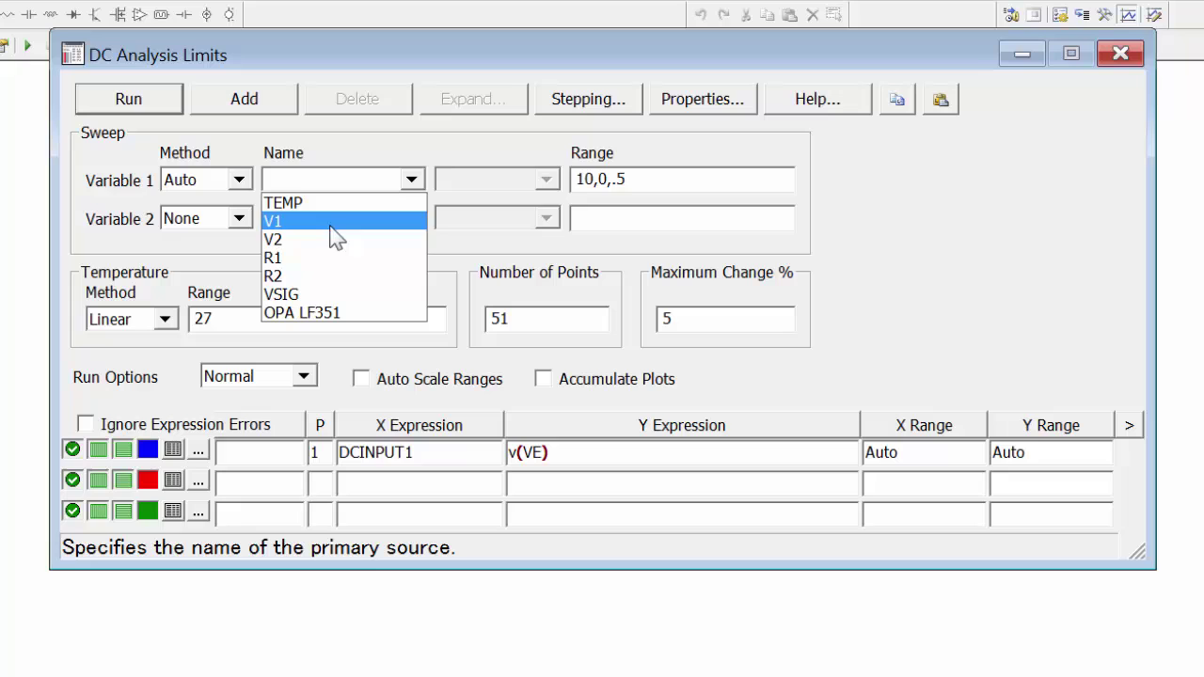
pyautogui.click(303, 293)
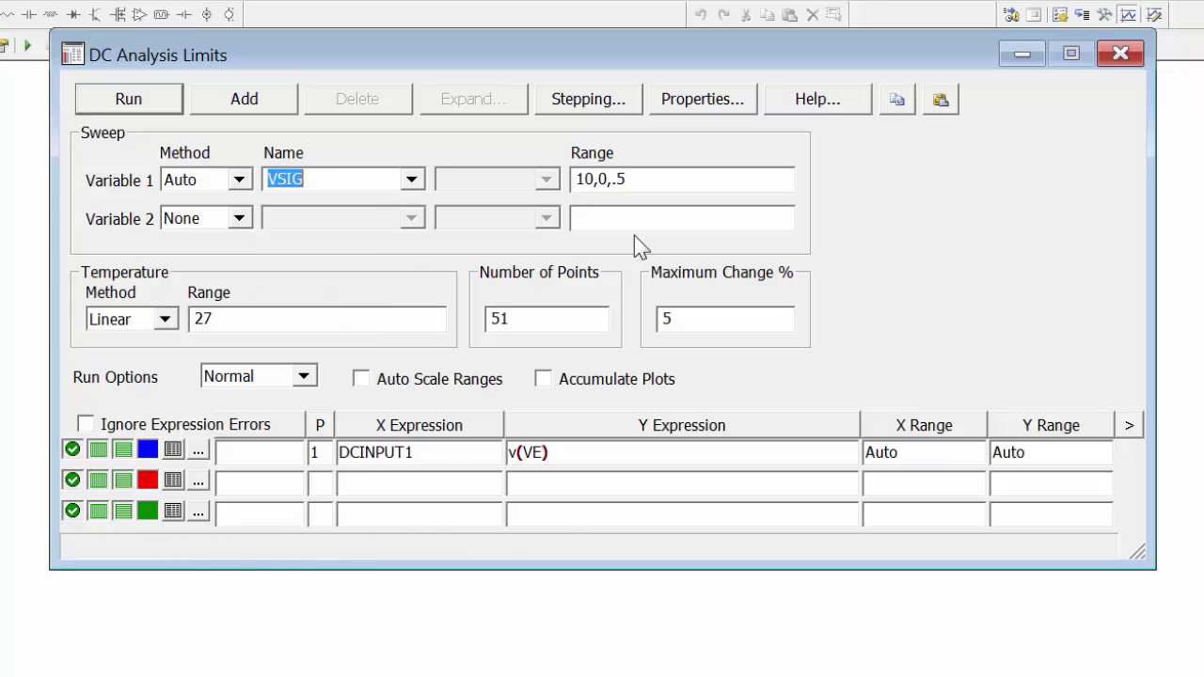
pyautogui.click(628, 183)
pyautogui.doubleClick(628, 184)
pyautogui.write('10,-')
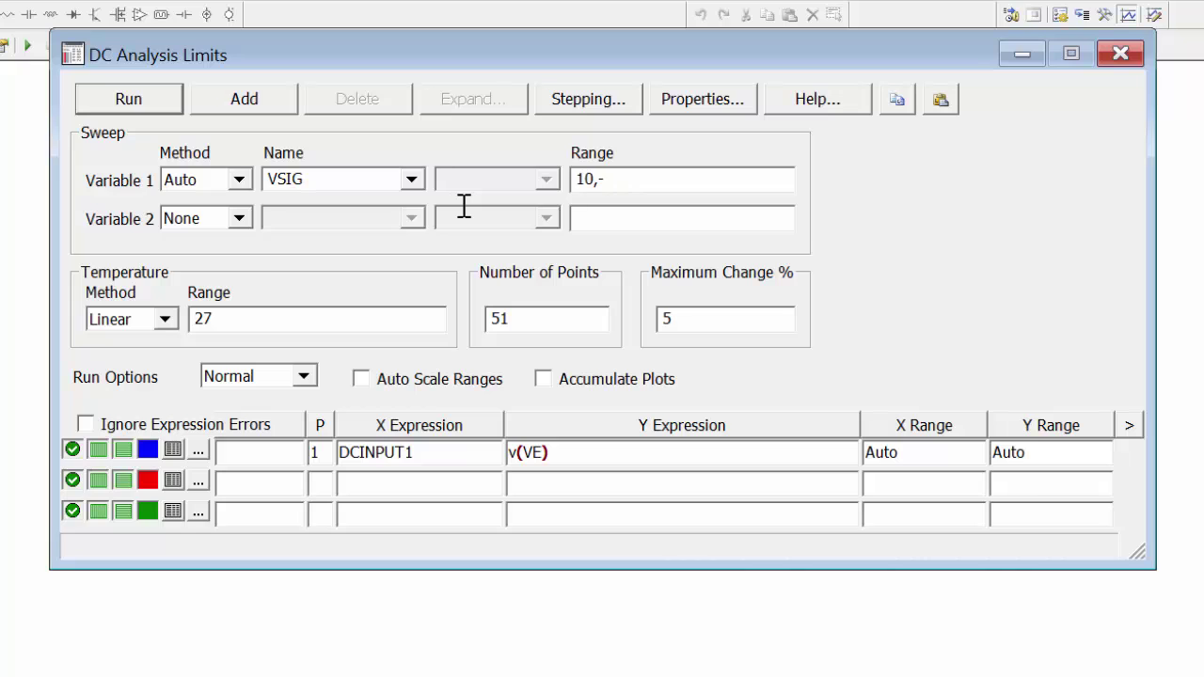
pyautogui.write('10,0.1')
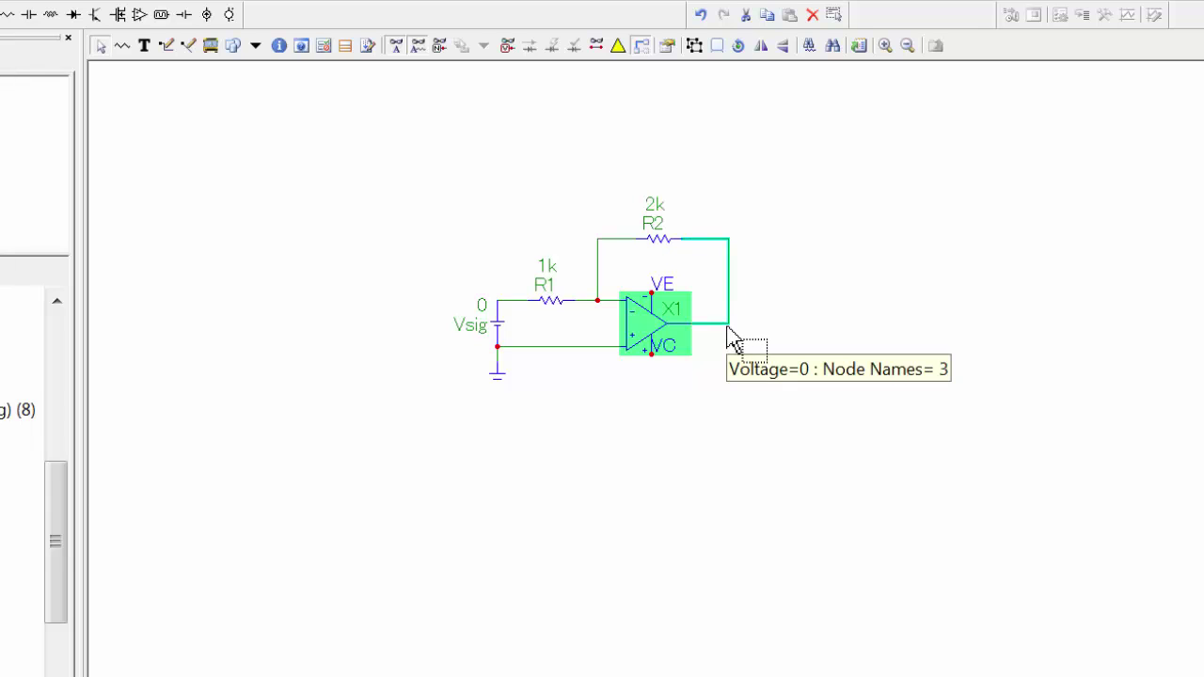
# Rename the op-amp output node from 3 to Out.
pyautogui.click(726, 327)
pyautogui.click(664, 505)
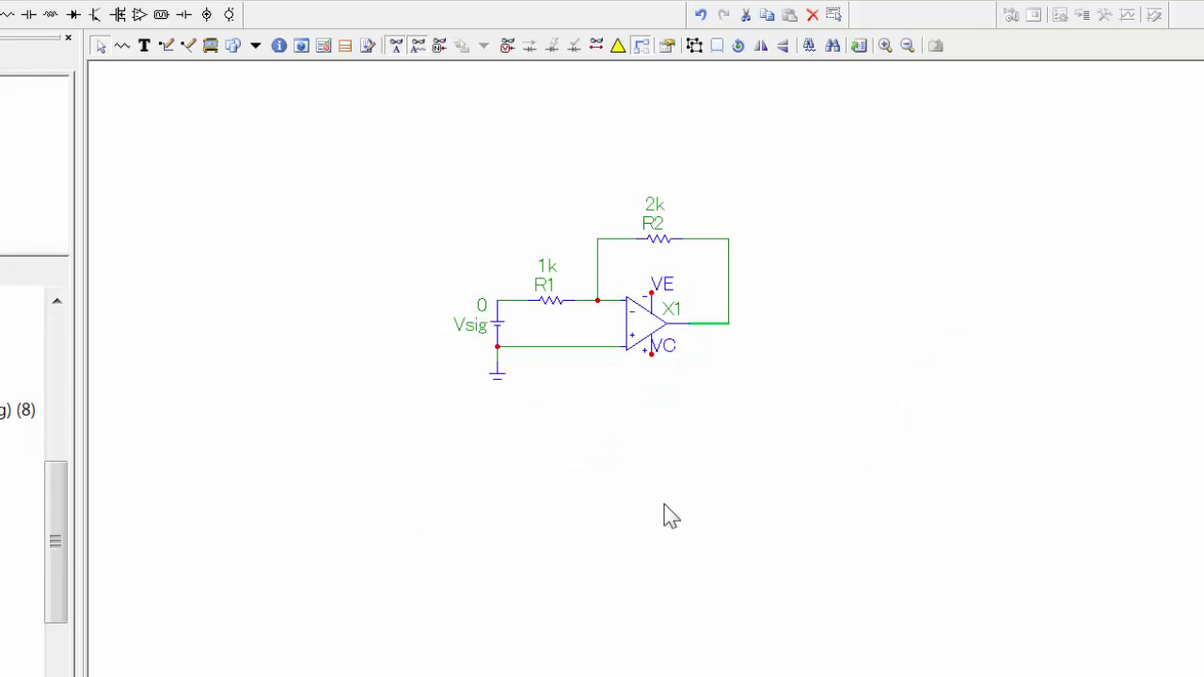
pyautogui.doubleClick(712, 325)
pyautogui.write('Out')
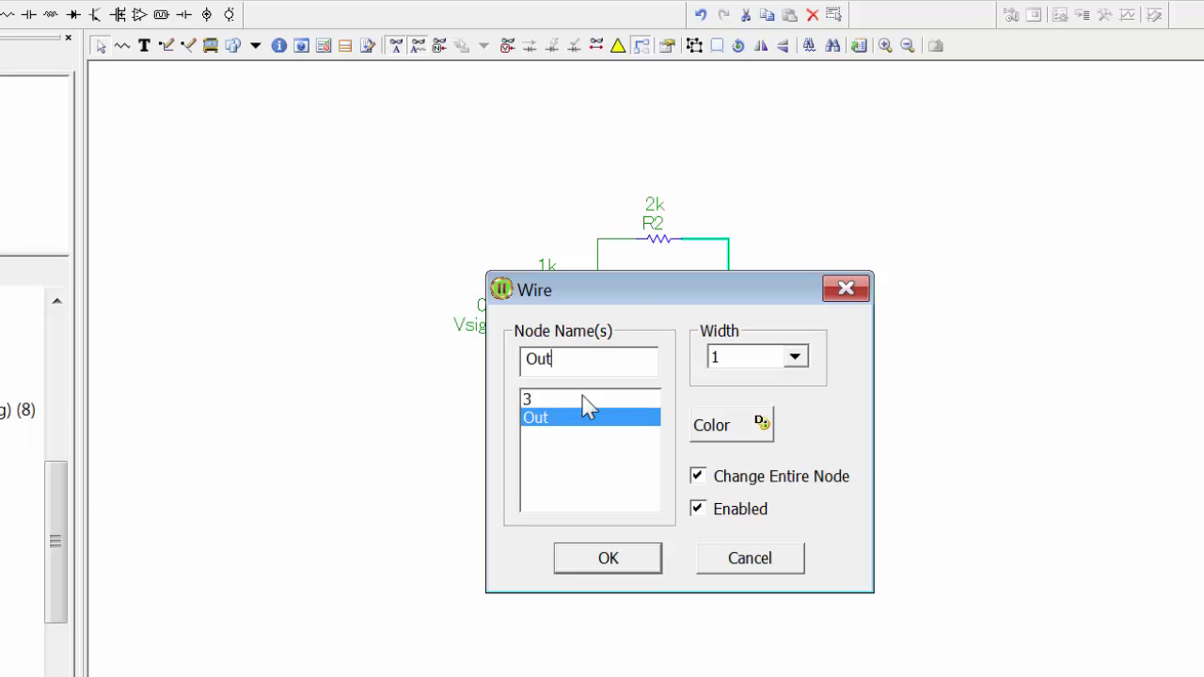
pyautogui.press('Return')
# Change the Y expression to v(Out), set the X and Y ranges to AutoAlways, and run.
pyautogui.click(163, 1)
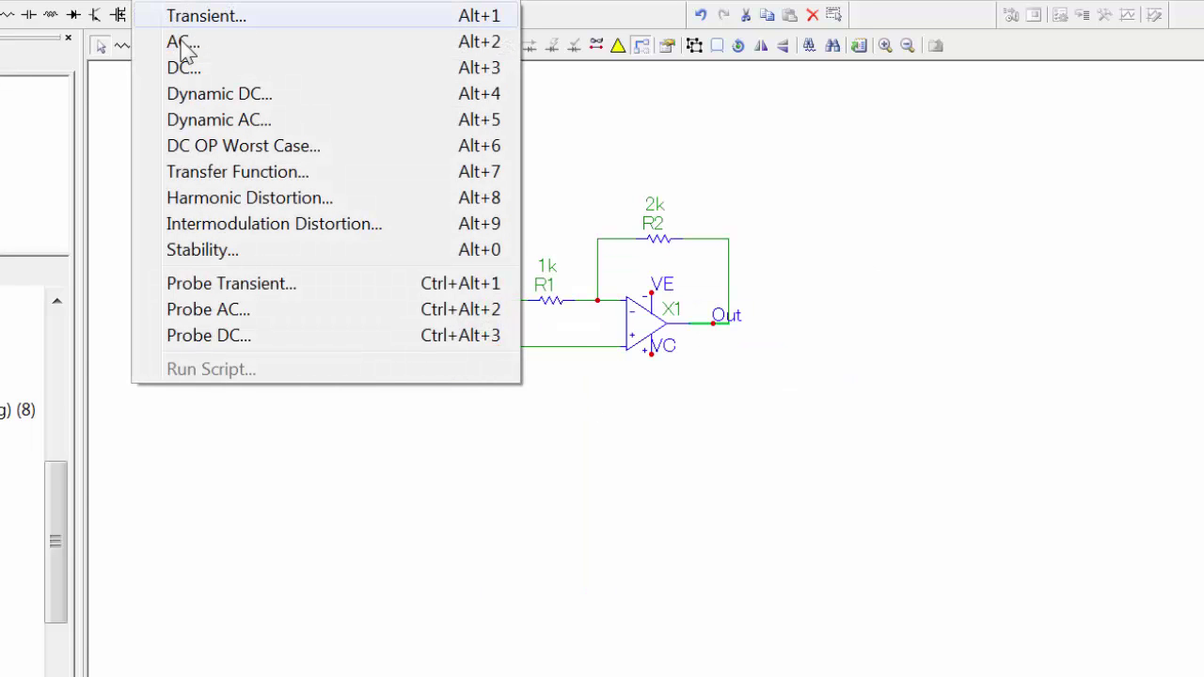
pyautogui.click(183, 68)
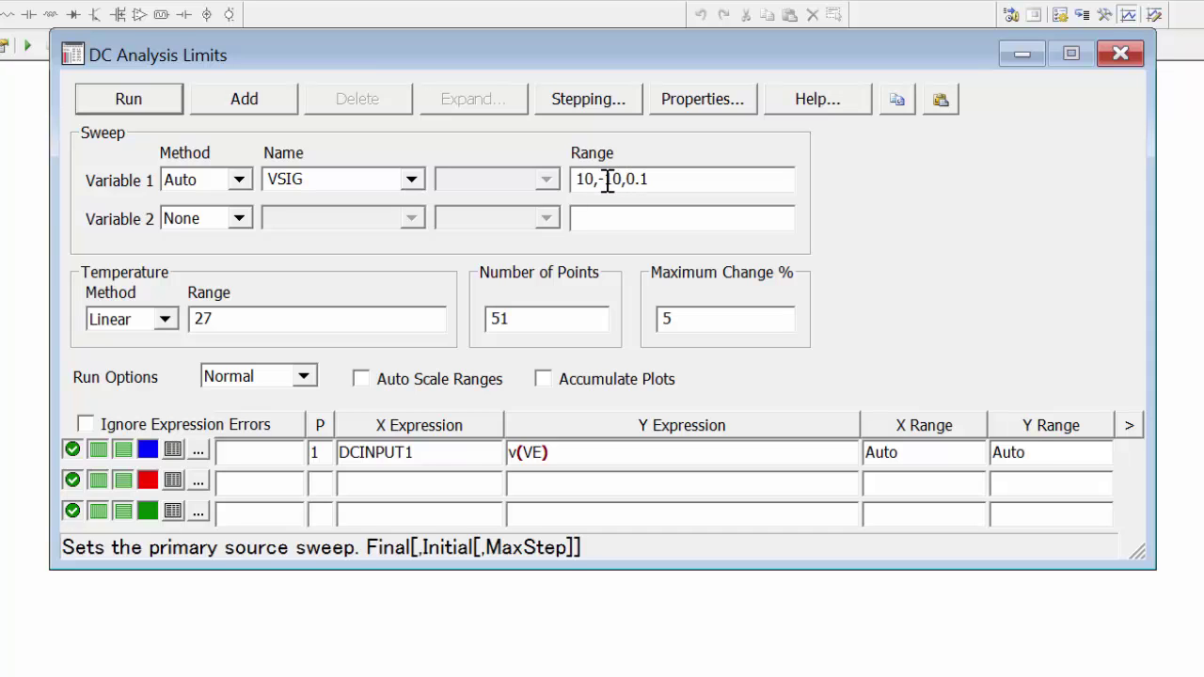
pyautogui.click(690, 179)
pyautogui.click(542, 453)
pyautogui.press('BackSpace')
pyautogui.press('BackSpace')
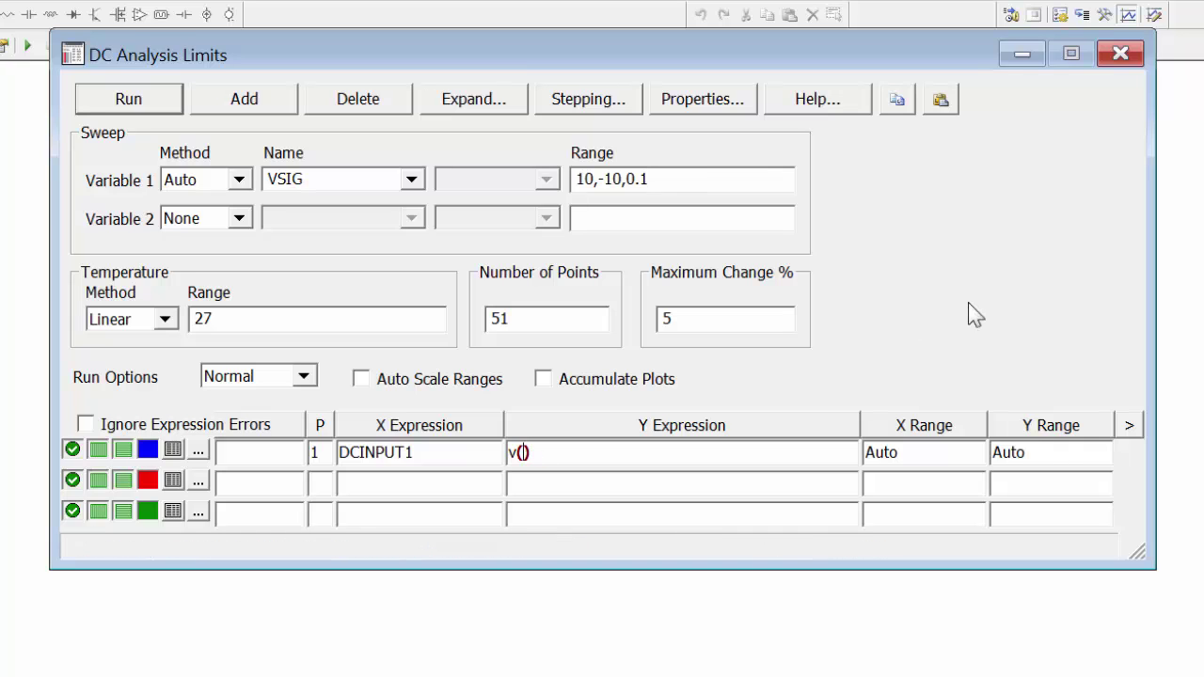
pyautogui.write('Out')
pyautogui.click(918, 453)
pyautogui.click(906, 482)
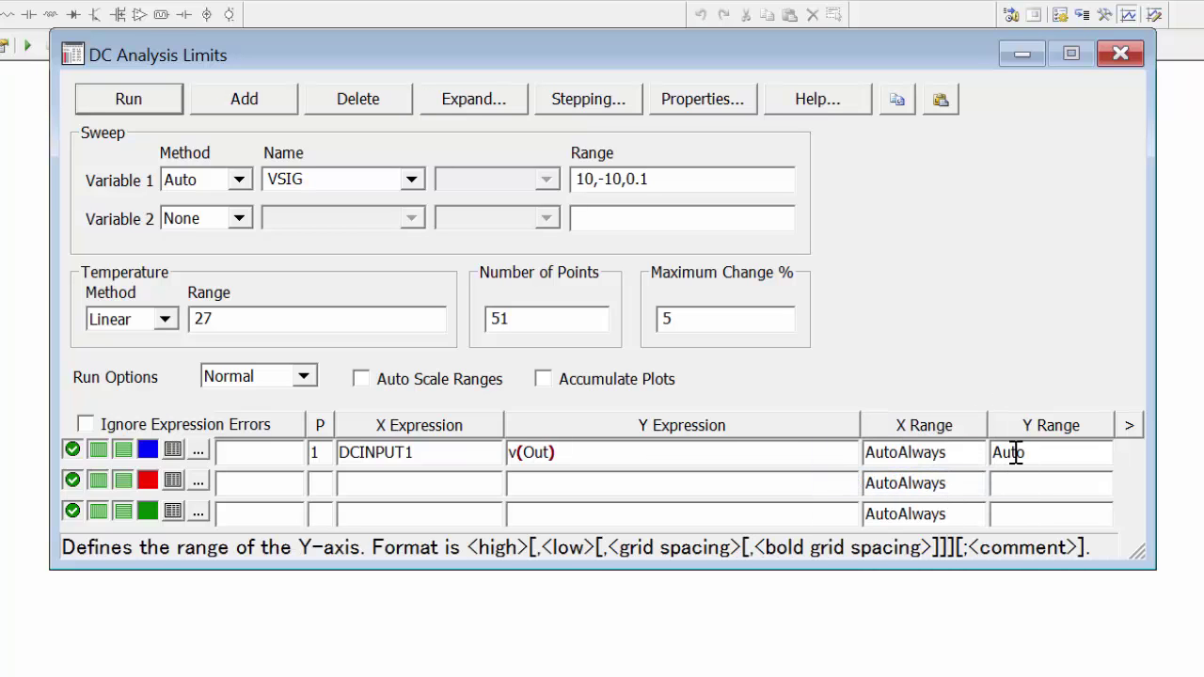
pyautogui.click(1011, 453)
pyautogui.click(950, 484)
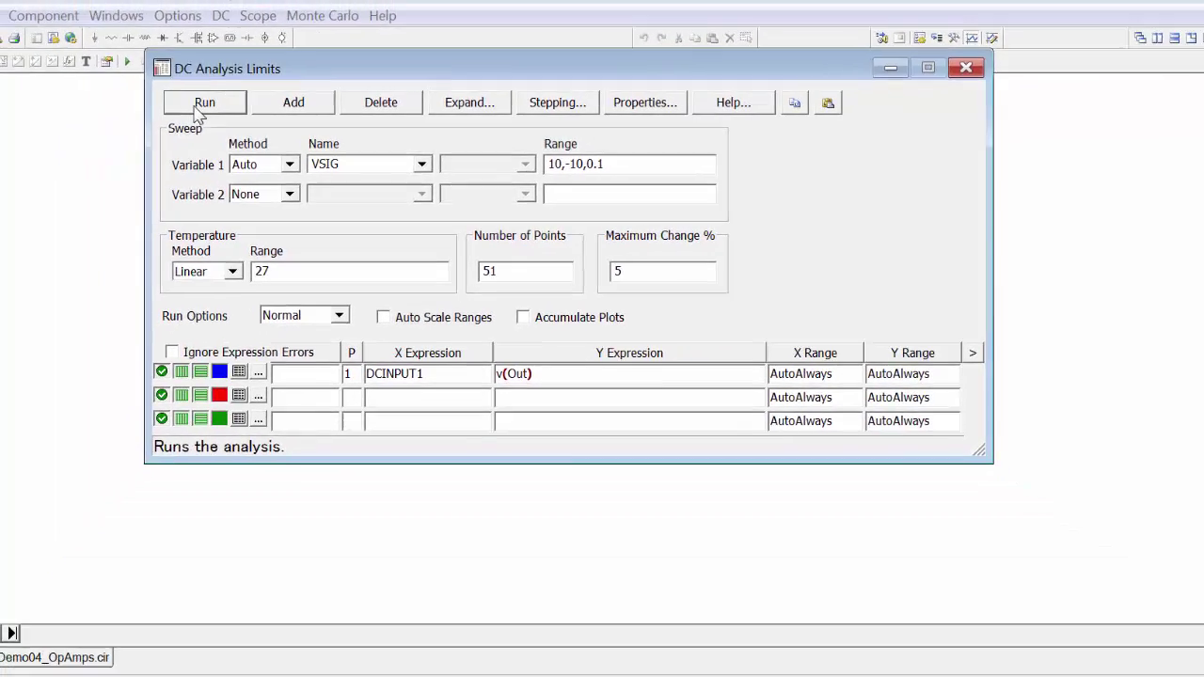
pyautogui.click(123, 105)
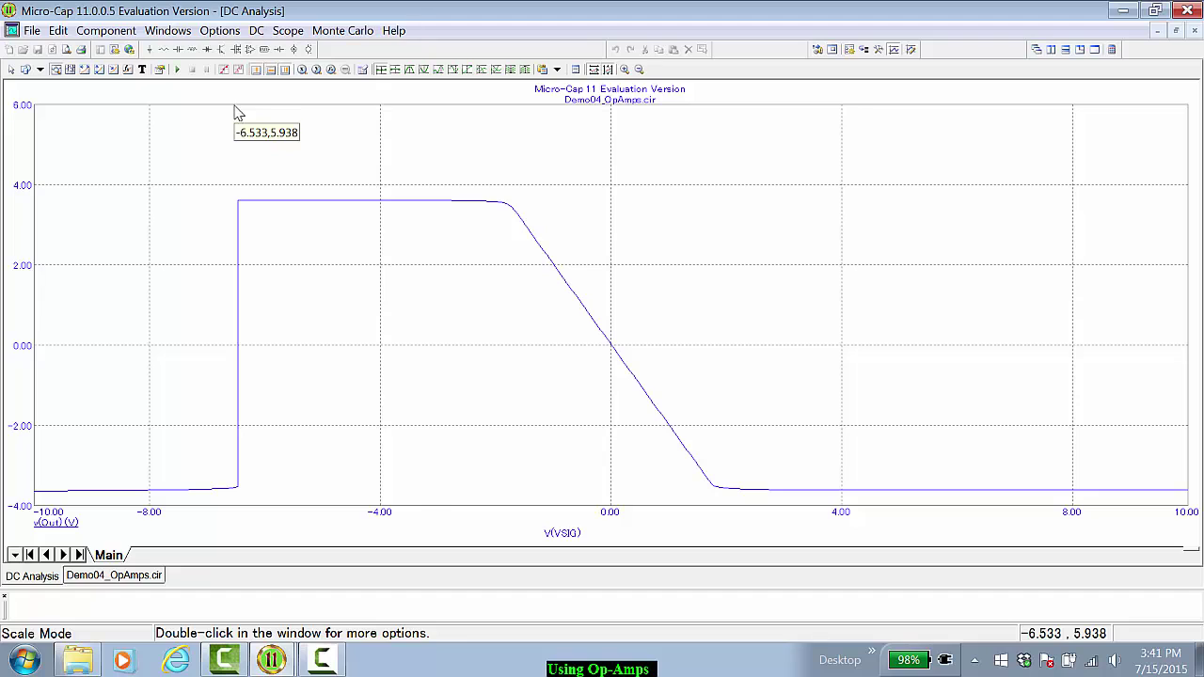
# Change the DC sweep range to 5,-5,0.1 and rerun the analysis.
pyautogui.click(256, 30)
pyautogui.click(282, 67)
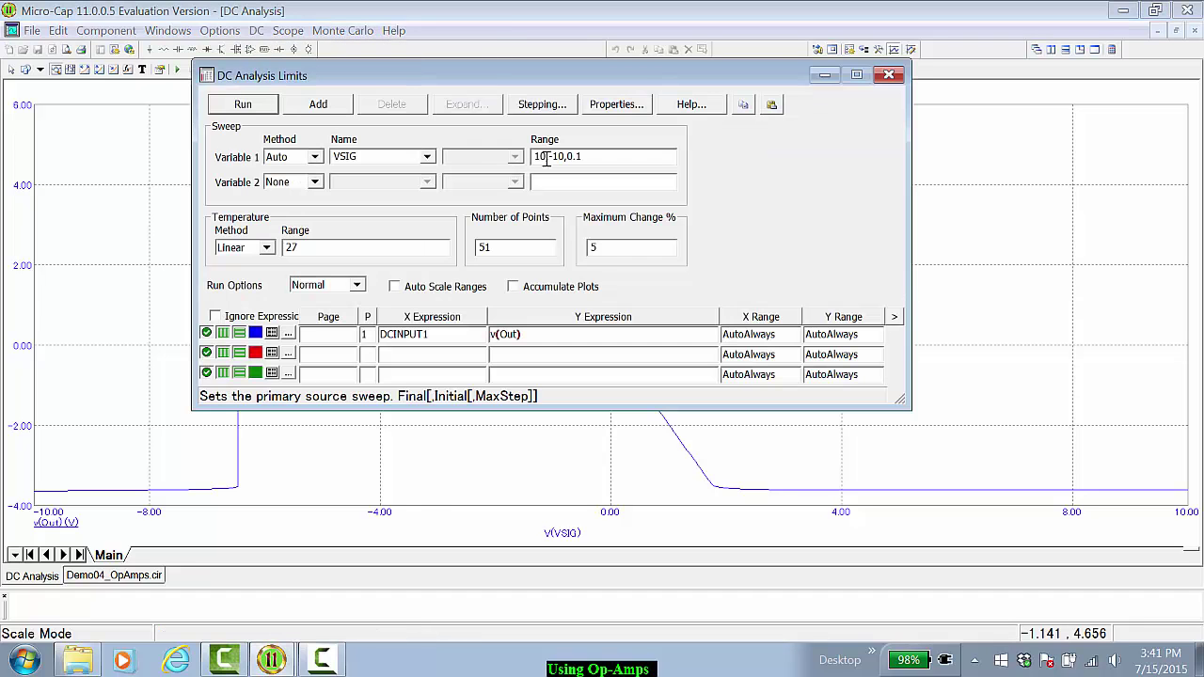
pyautogui.write('5')
pyautogui.press('Right')
pyautogui.press('Right')
pyautogui.press('Right')
pyautogui.press('Right')
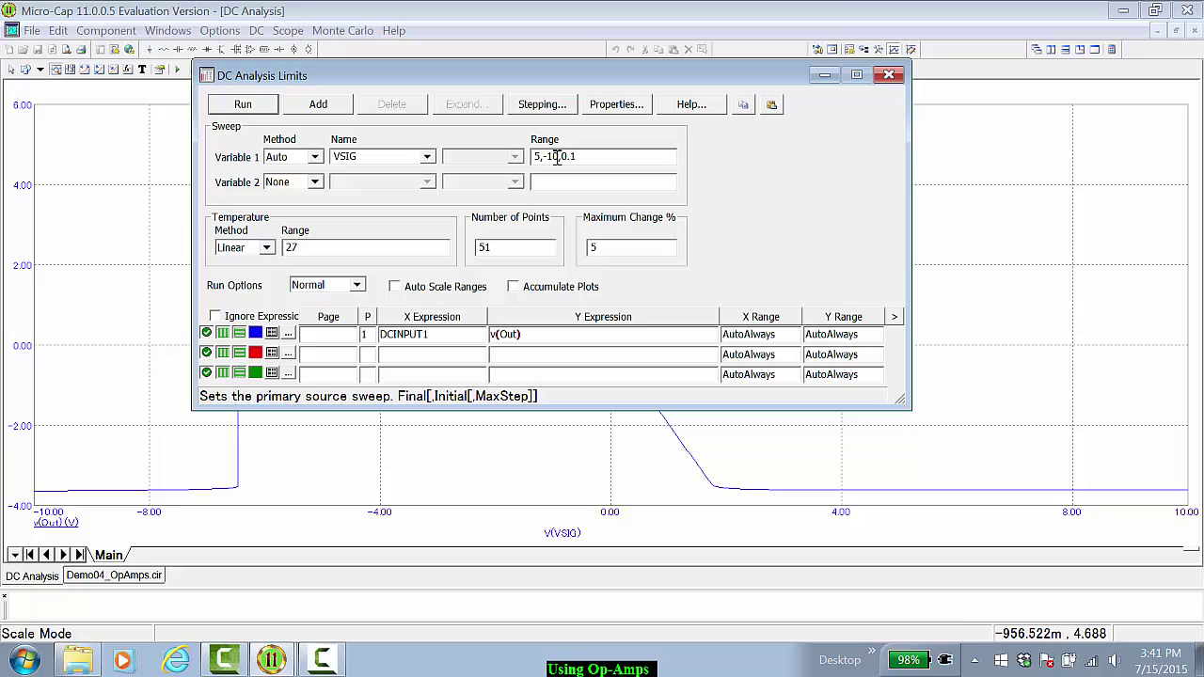
pyautogui.press('BackSpace')
pyautogui.press('BackSpace')
pyautogui.write('5')
pyautogui.press('F2')
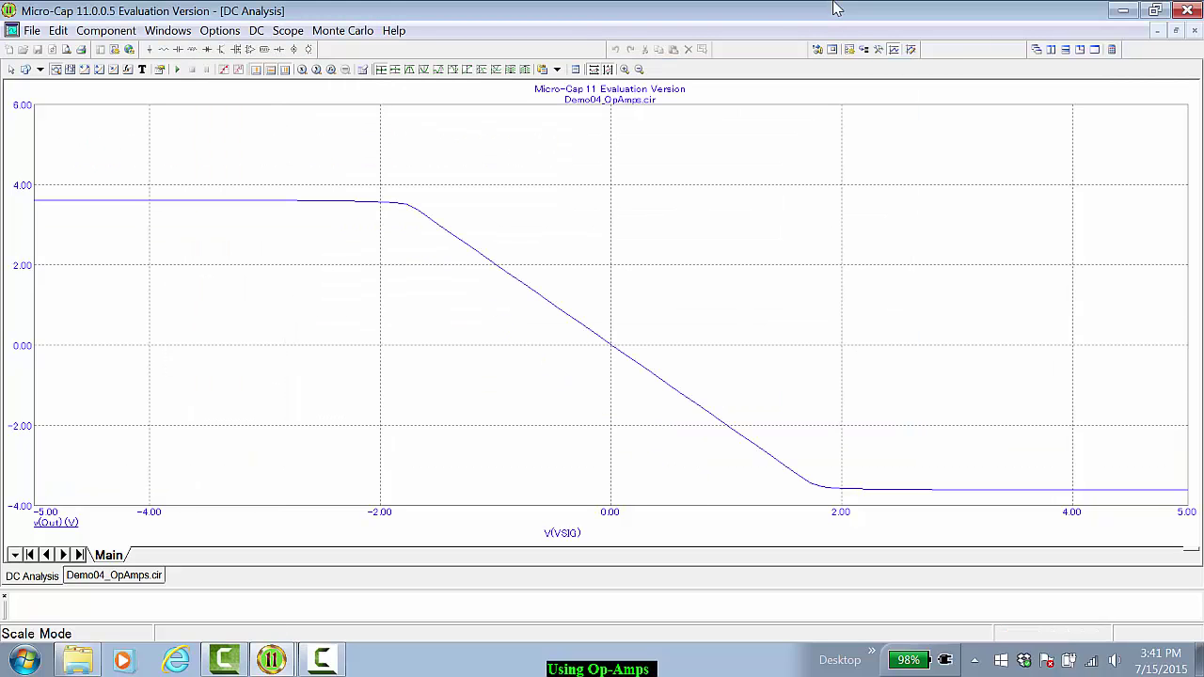
# Place cursors at -0.971 V and 0.929 V on the curve, reading a slope of -2.000.
pyautogui.click(69, 68)
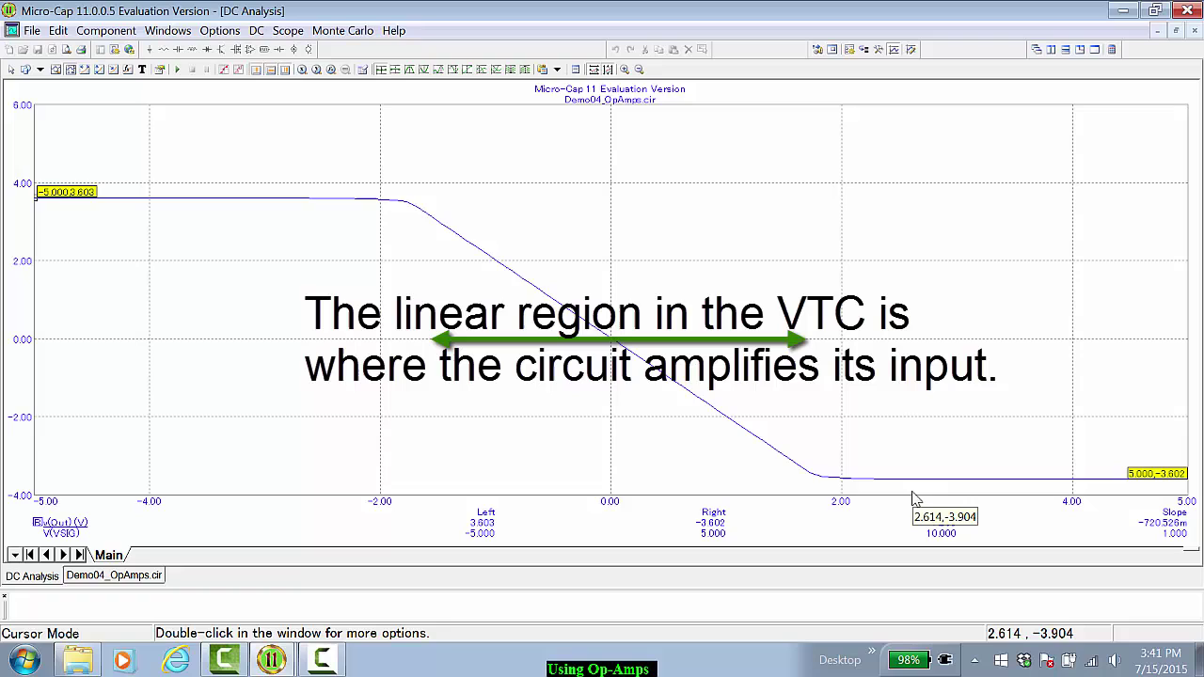
pyautogui.click(504, 265)
pyautogui.press('Left')
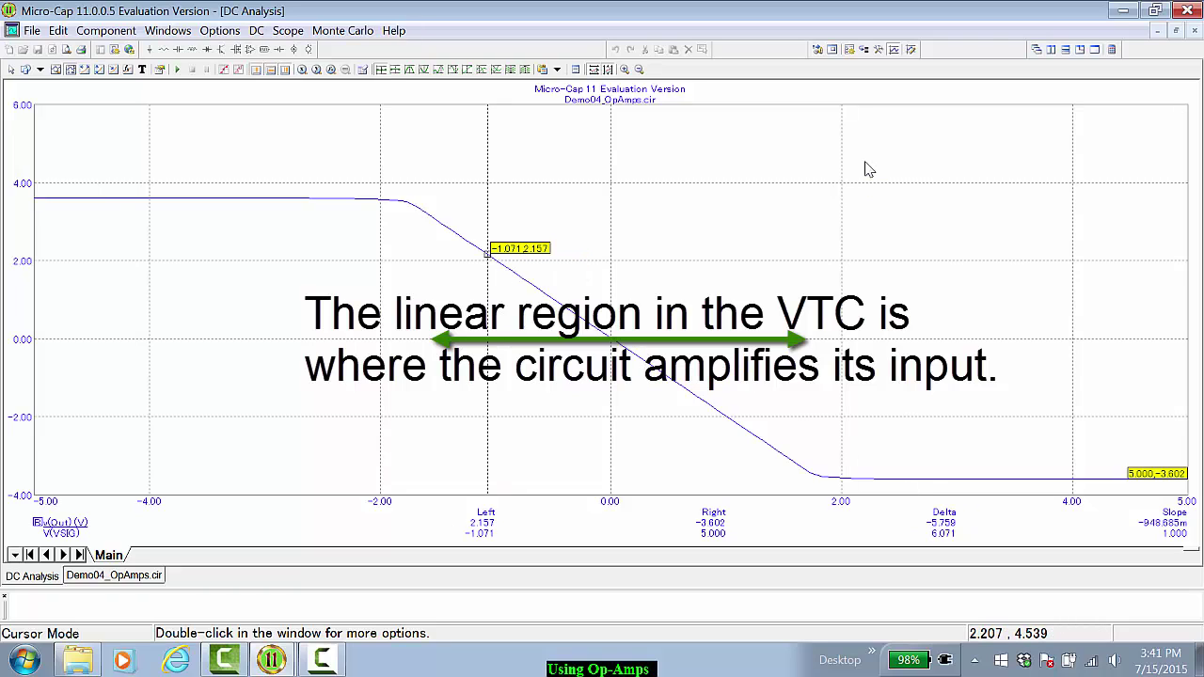
pyautogui.hotkey('shift', 'Left')
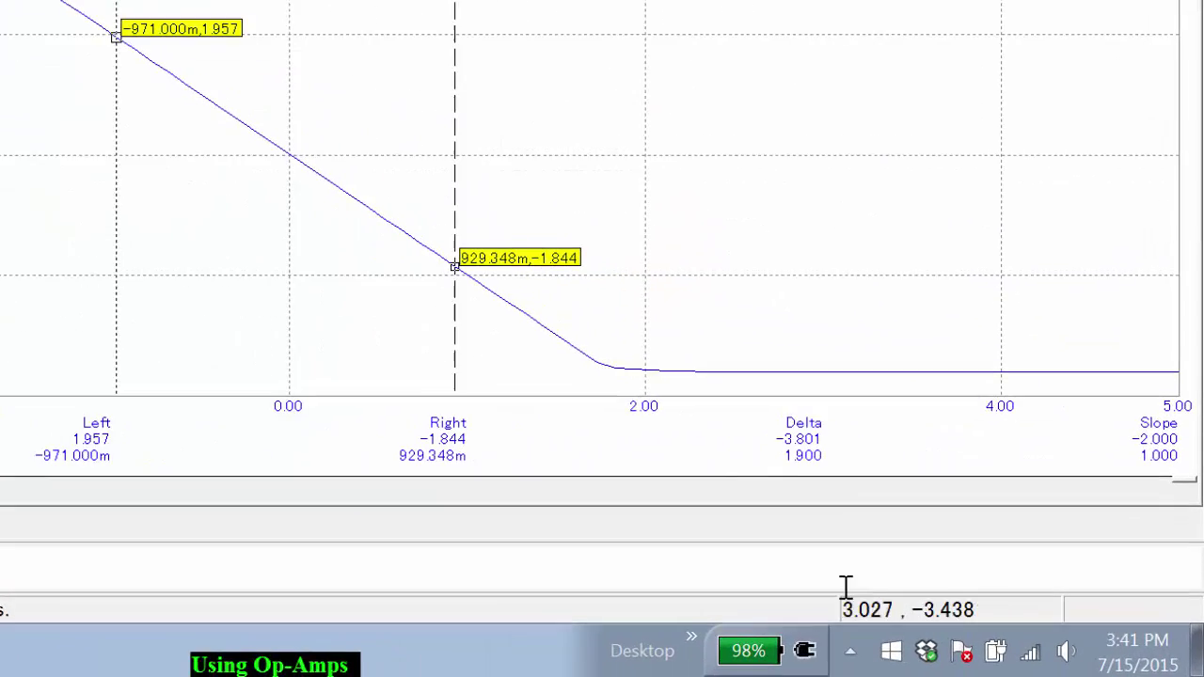